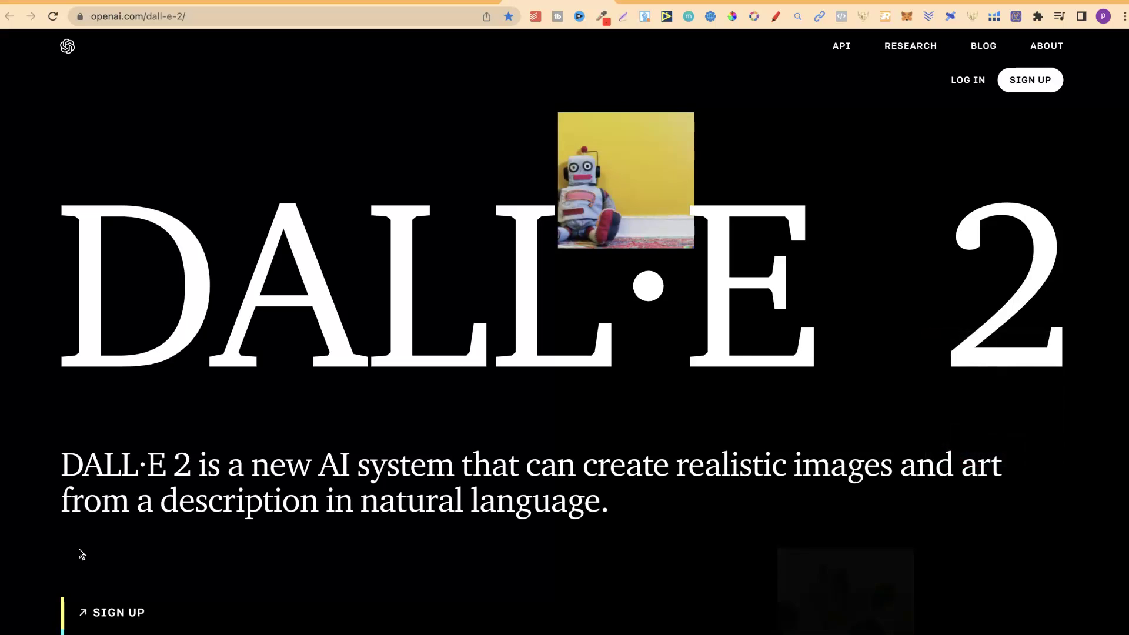
Step: Glance at Midjourney's home page, then bring up Stability AI's 'Stable Diffusion Public Release' post
{"action": "left_click", "coordinate": [609, 129]}
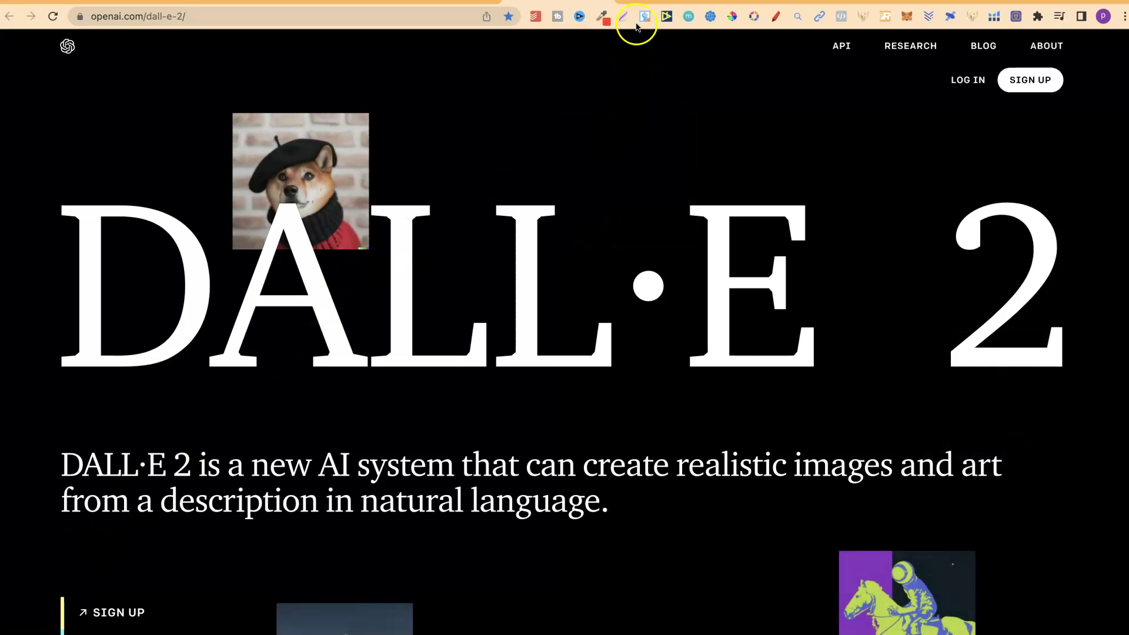
{"action": "left_click", "coordinate": [647, 3]}
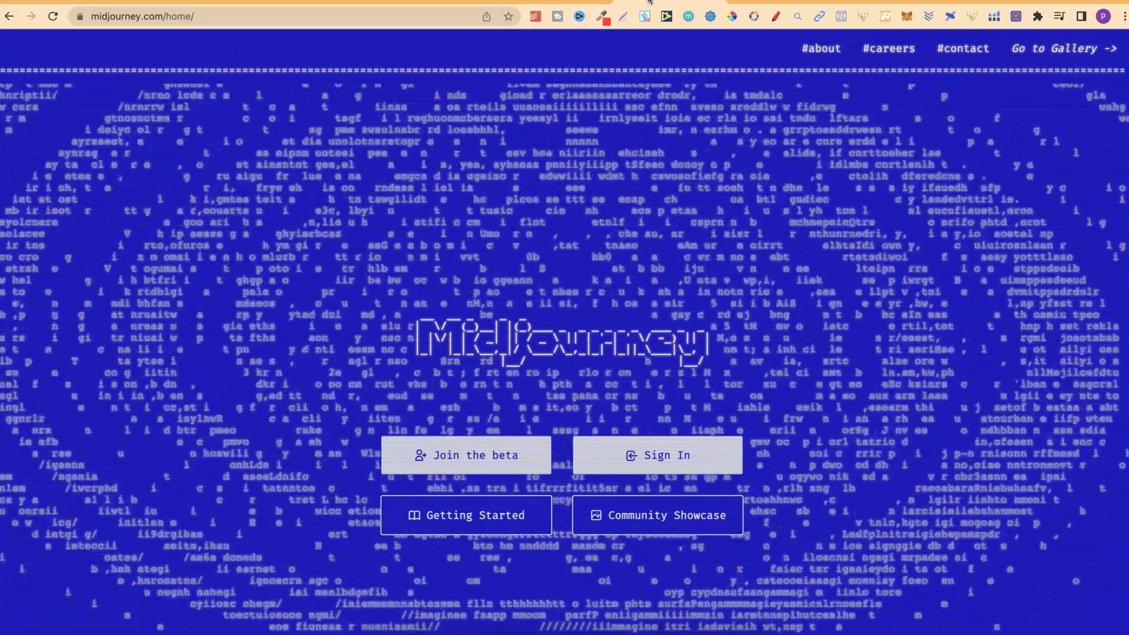
{"action": "left_click", "coordinate": [765, 2]}
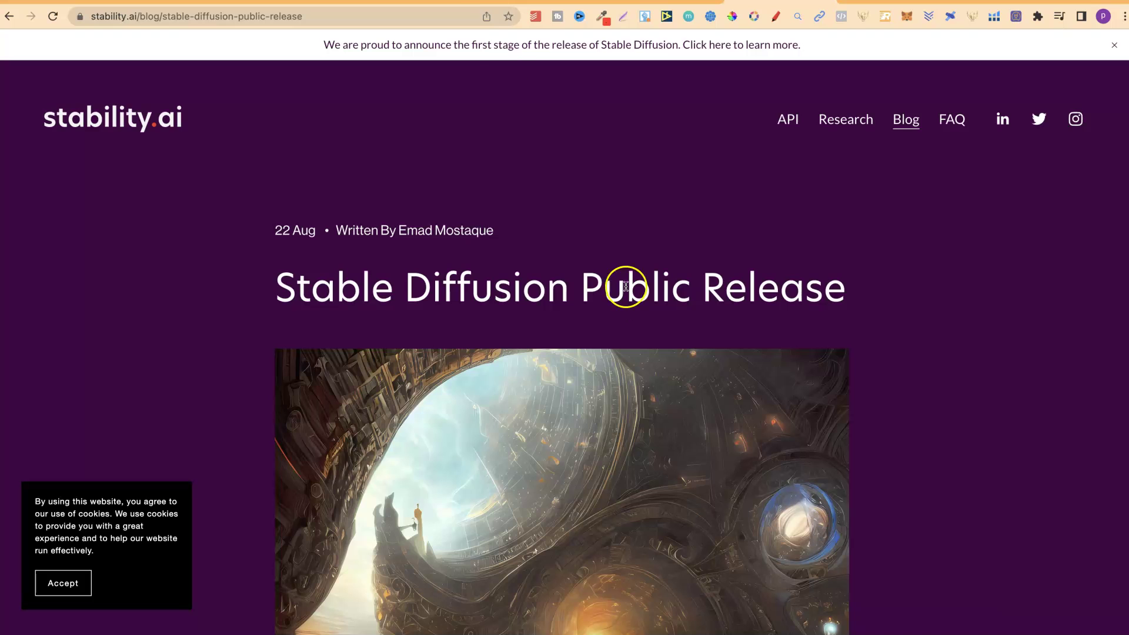
{"action": "left_click", "coordinate": [341, 1]}
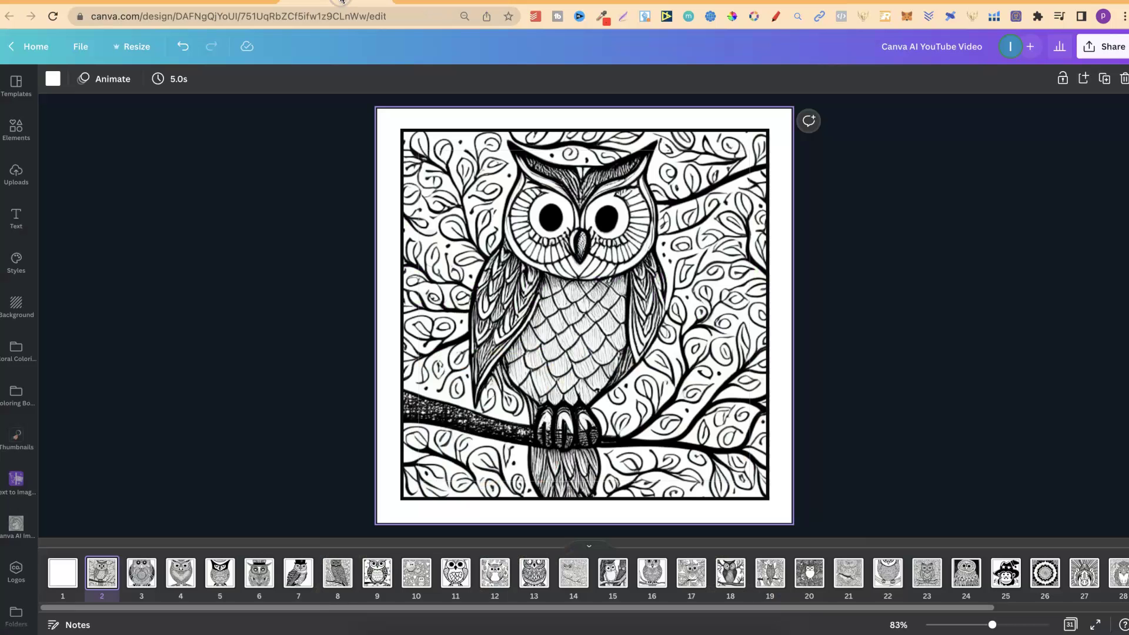
{"action": "left_click", "coordinate": [428, 1]}
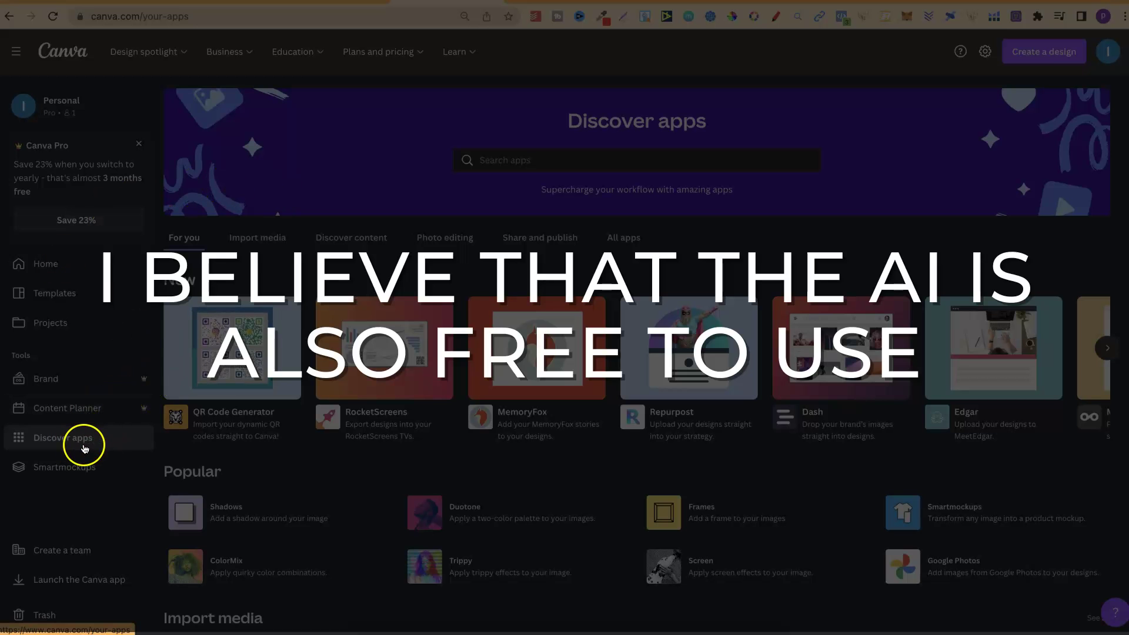
{"action": "left_click", "coordinate": [1111, 356]}
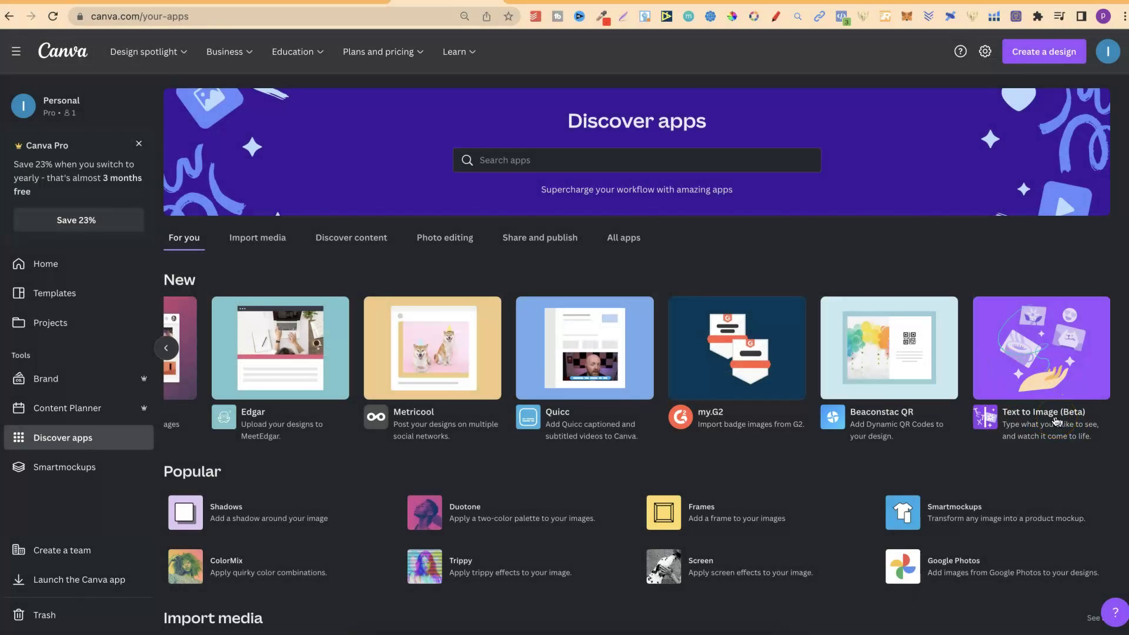
{"action": "left_click", "coordinate": [435, 2]}
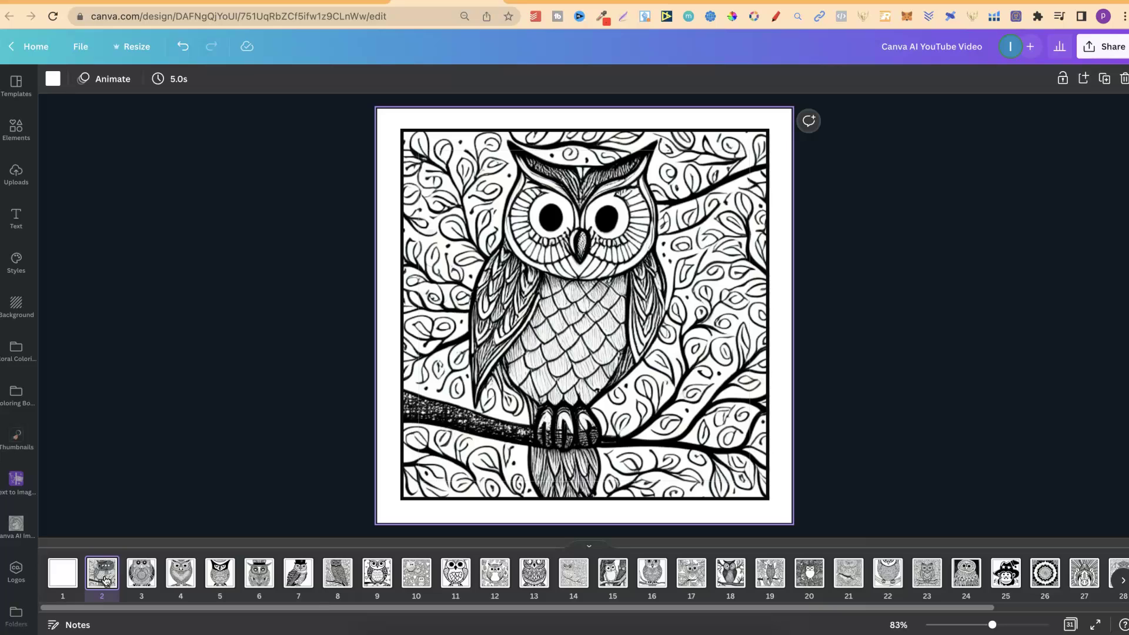
Step: Advance from page 2 to page 3, the mandala owl with a heart on its chest
{"action": "key", "text": "Right"}
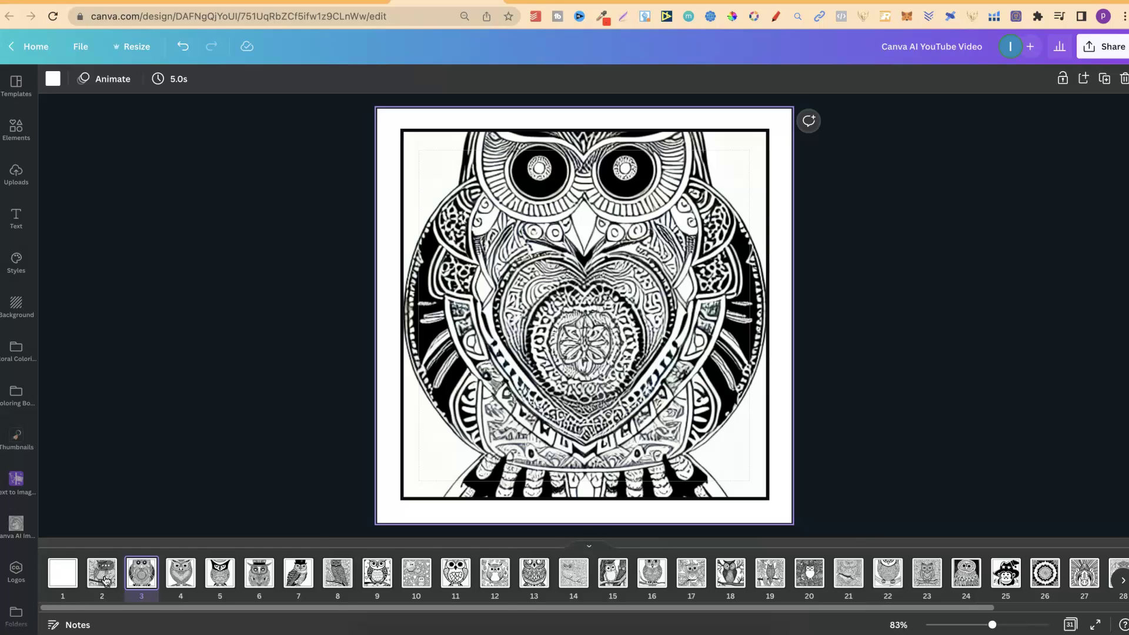
Step: Step from page 3 through pages 4–6 to page 7, the top-hatted owl
{"action": "left_click", "coordinate": [142, 577]}
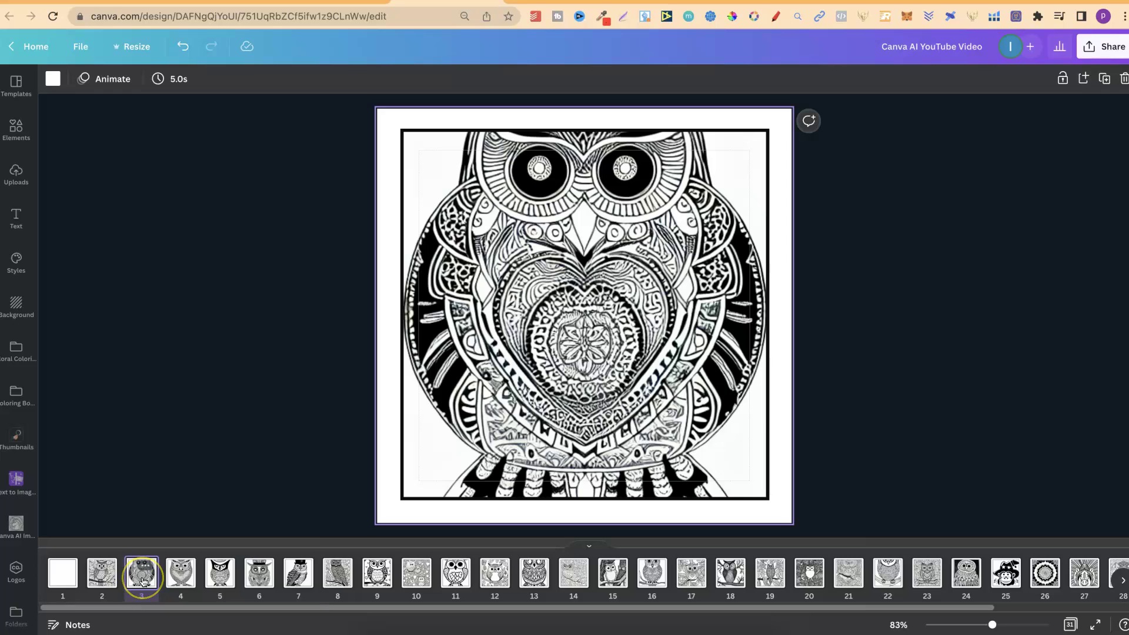
{"action": "key", "text": "Down"}
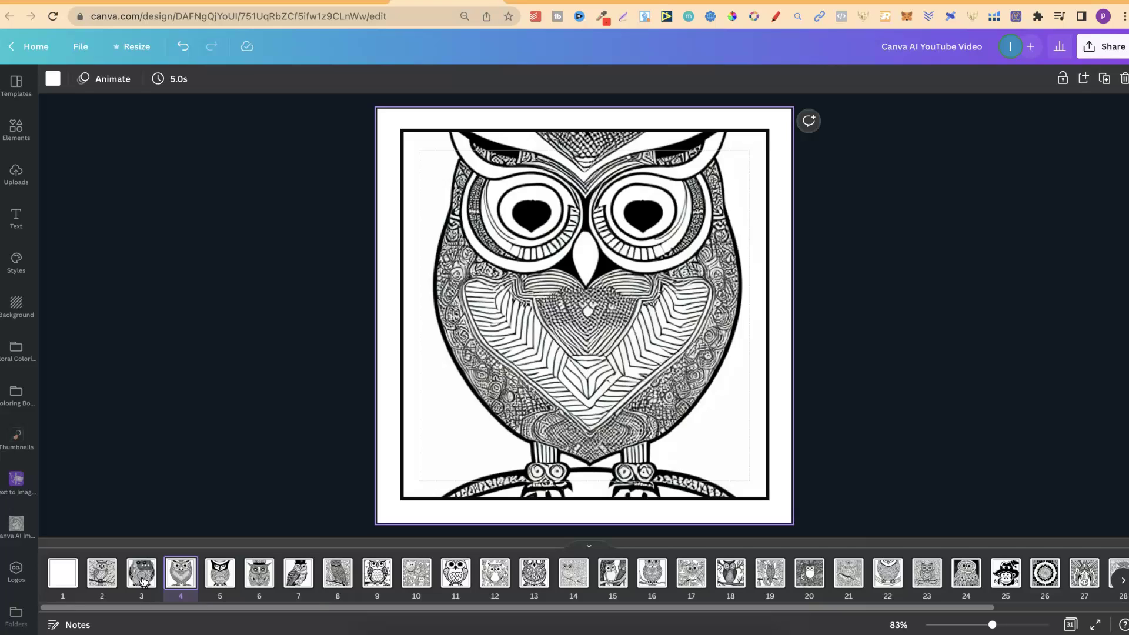
{"action": "key", "text": "Down"}
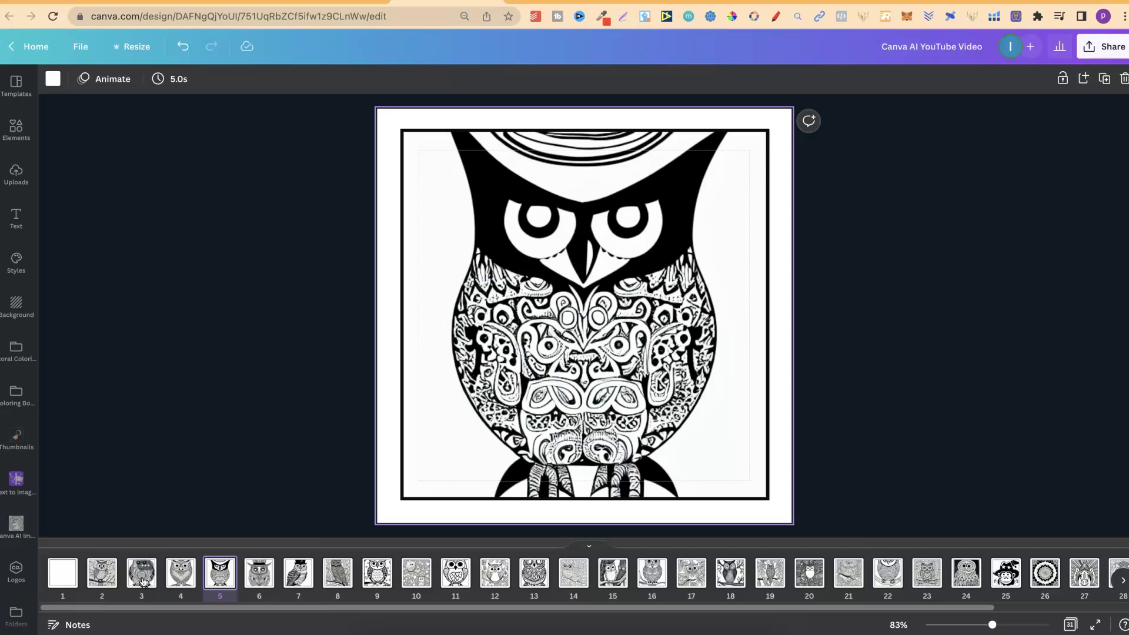
{"action": "key", "text": "Down"}
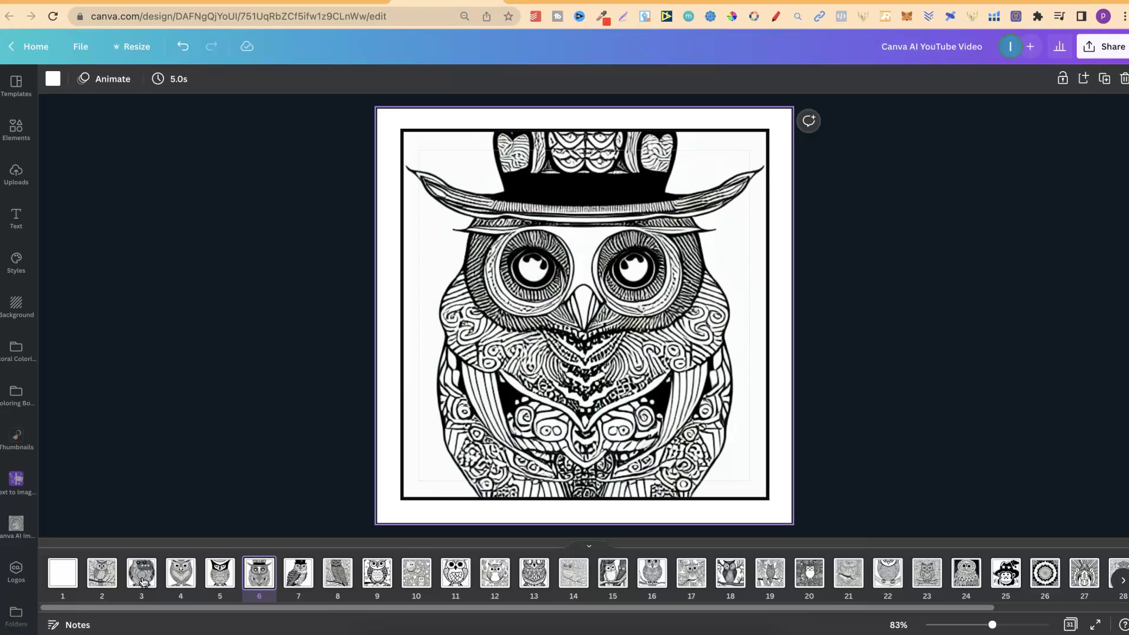
{"action": "key", "text": "Down"}
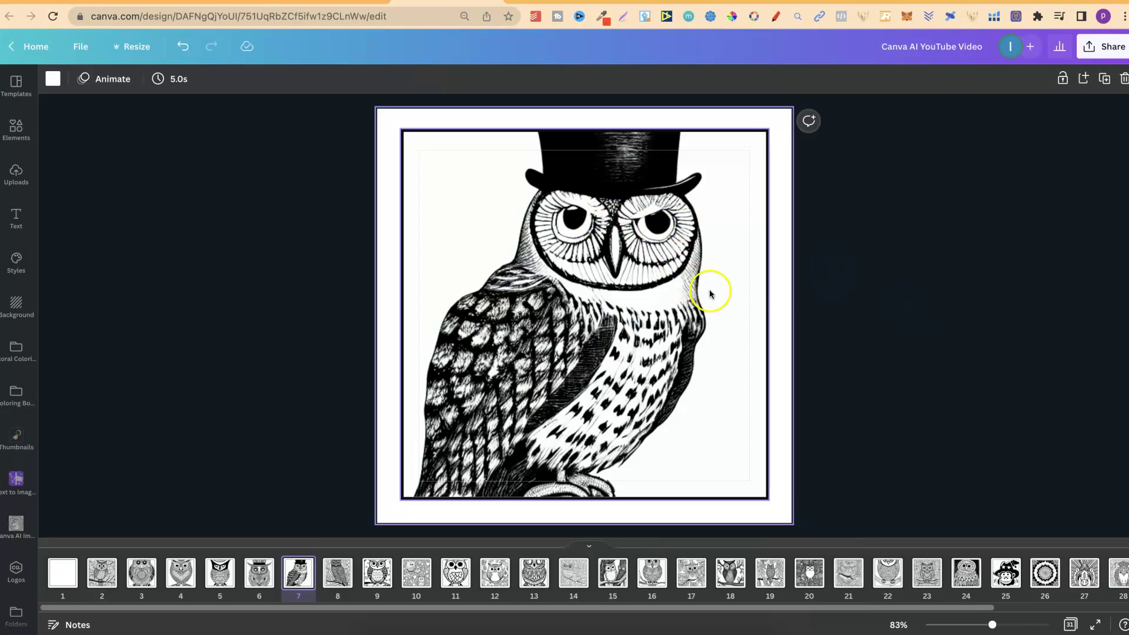
Step: Advance from page 7 through pages 8–14 to page 15, the owl before a tree trunk
{"action": "left_click", "coordinate": [294, 587]}
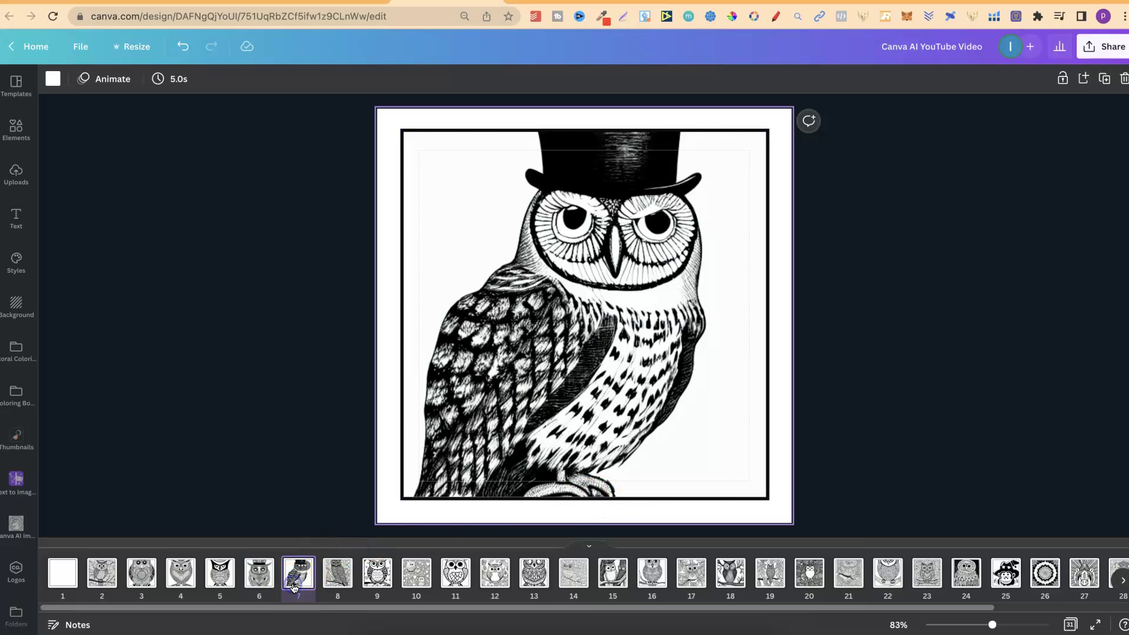
{"action": "key", "text": "Right"}
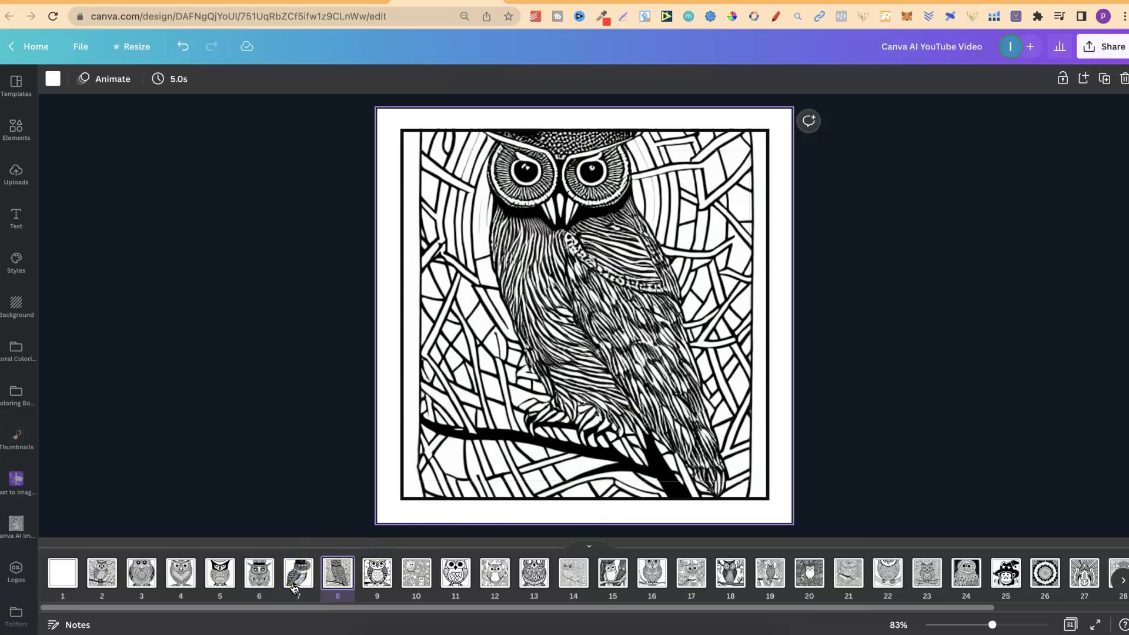
{"action": "key", "text": "Right"}
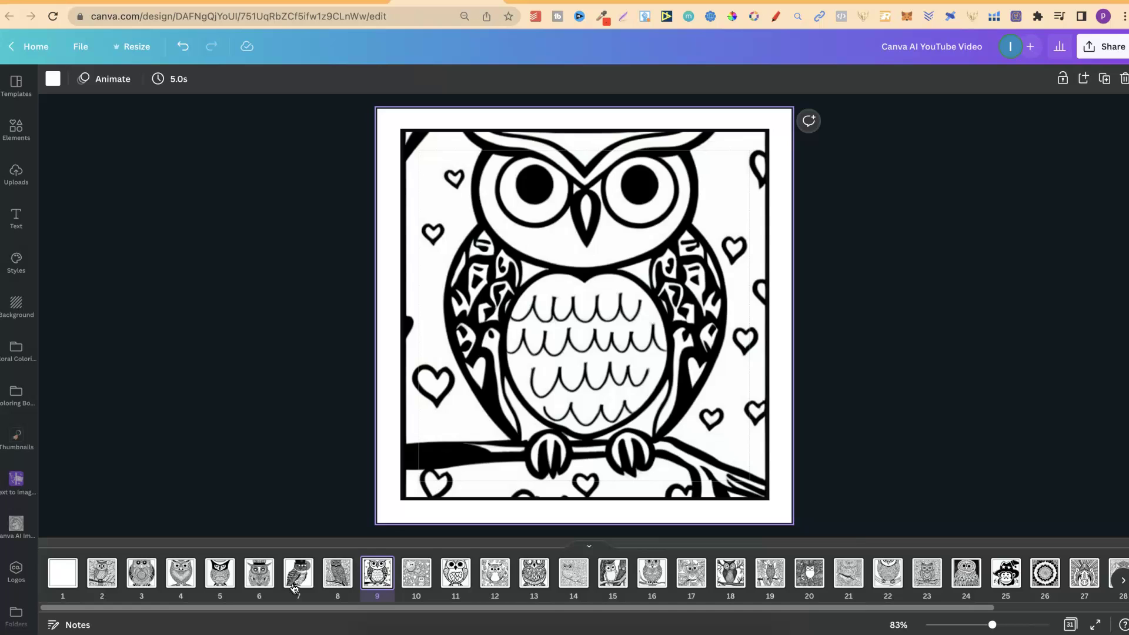
{"action": "key", "text": "Right"}
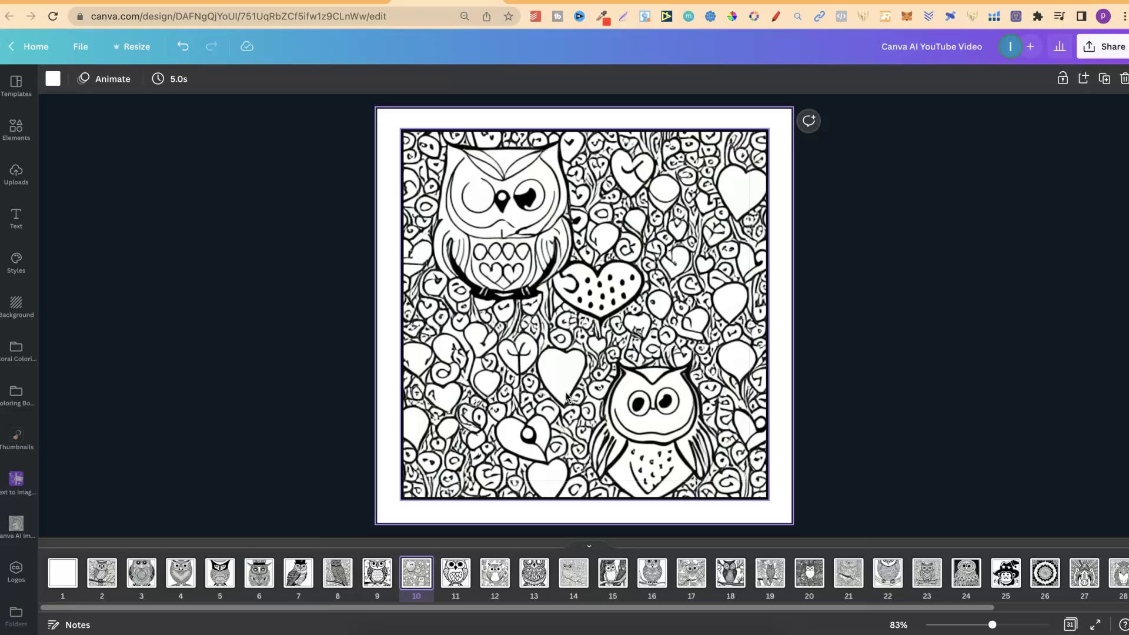
{"action": "key", "text": "Right"}
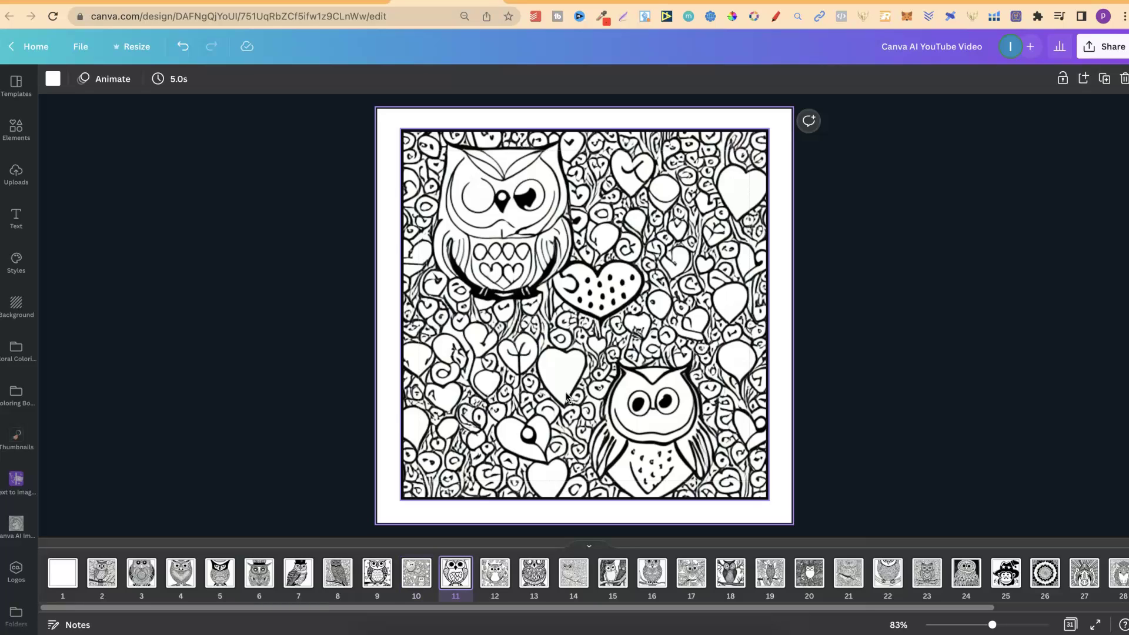
{"action": "key", "text": "Right"}
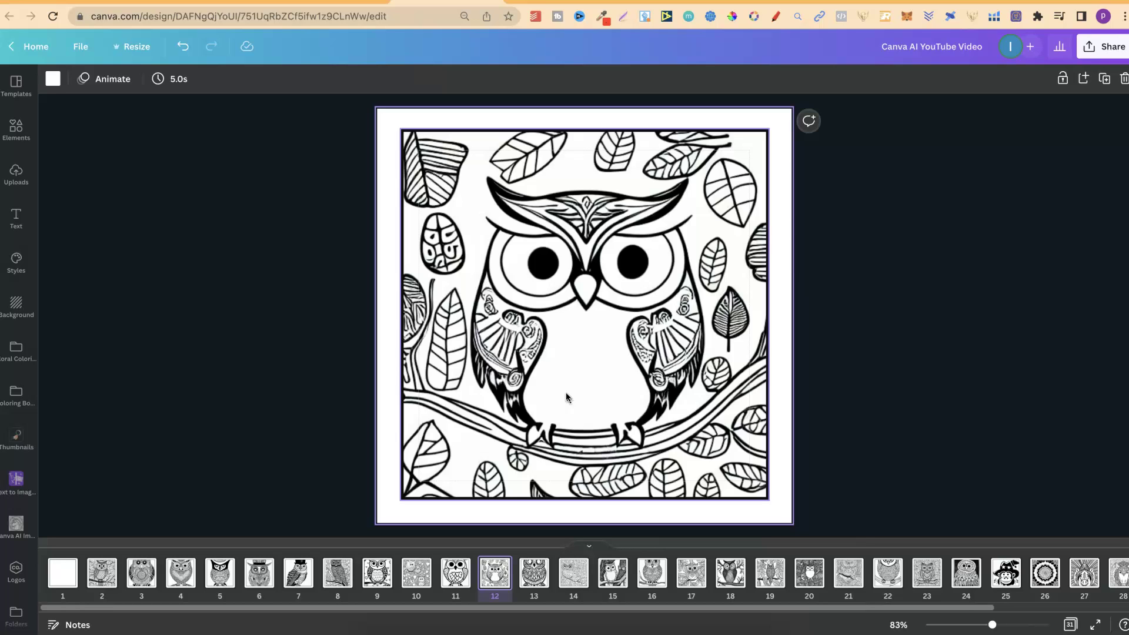
{"action": "key", "text": "Right"}
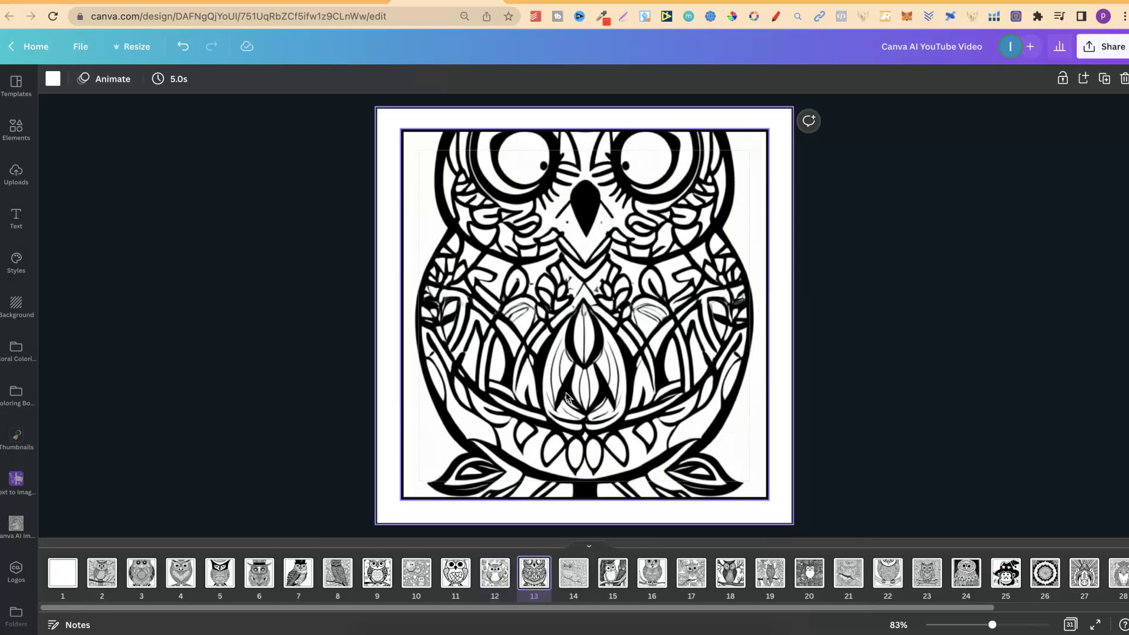
{"action": "key", "text": "Right"}
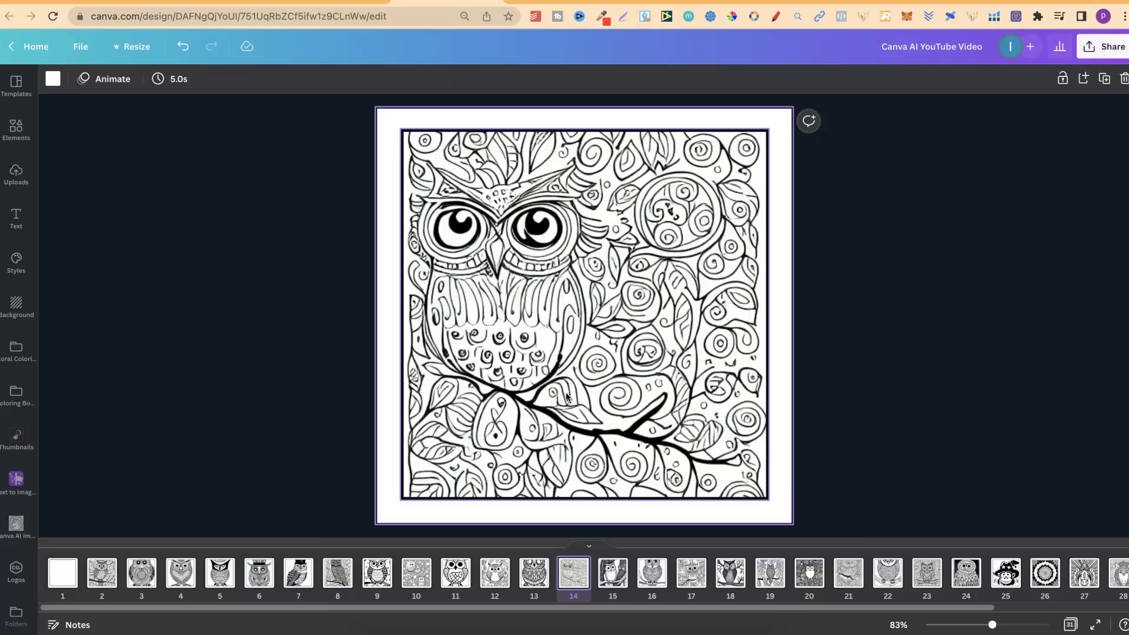
{"action": "key", "text": "Right"}
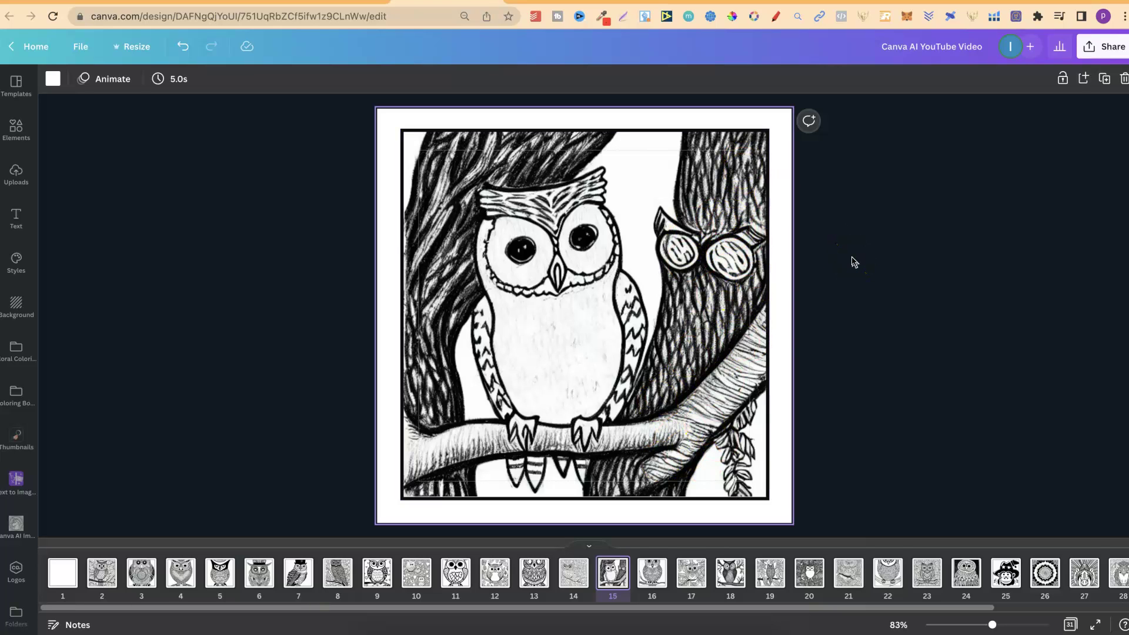
Step: Step through pages 16 to 22, past the leafy, swirl and mandala owls, to the branch owl
{"action": "left_click", "coordinate": [617, 562]}
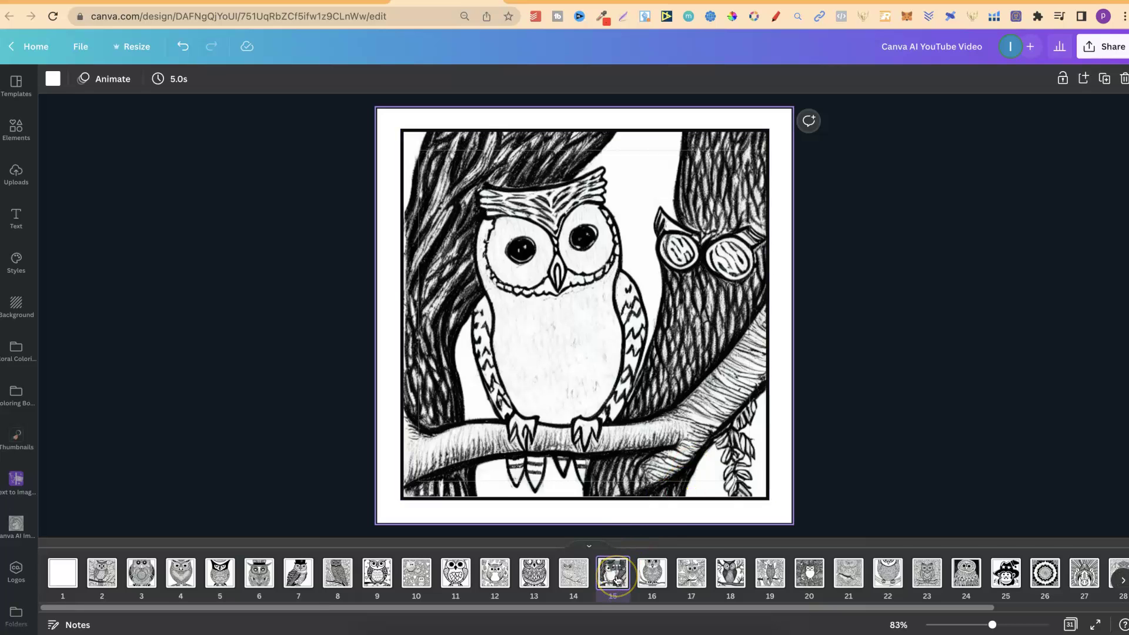
{"action": "key", "text": "Right"}
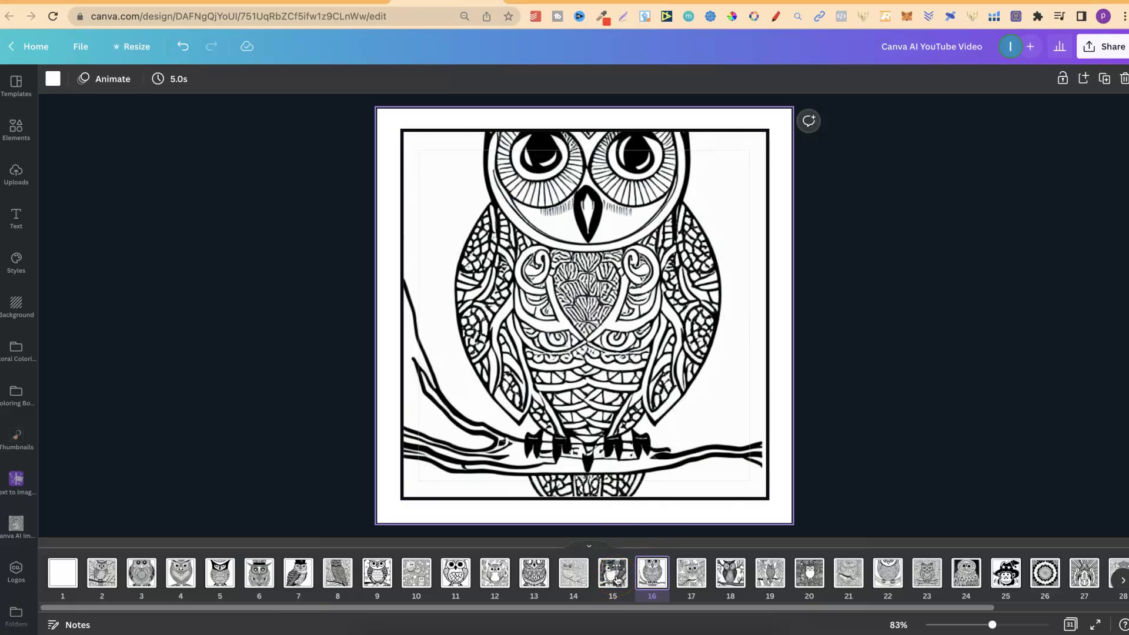
{"action": "key", "text": "Right"}
{"action": "key", "text": "Right"}
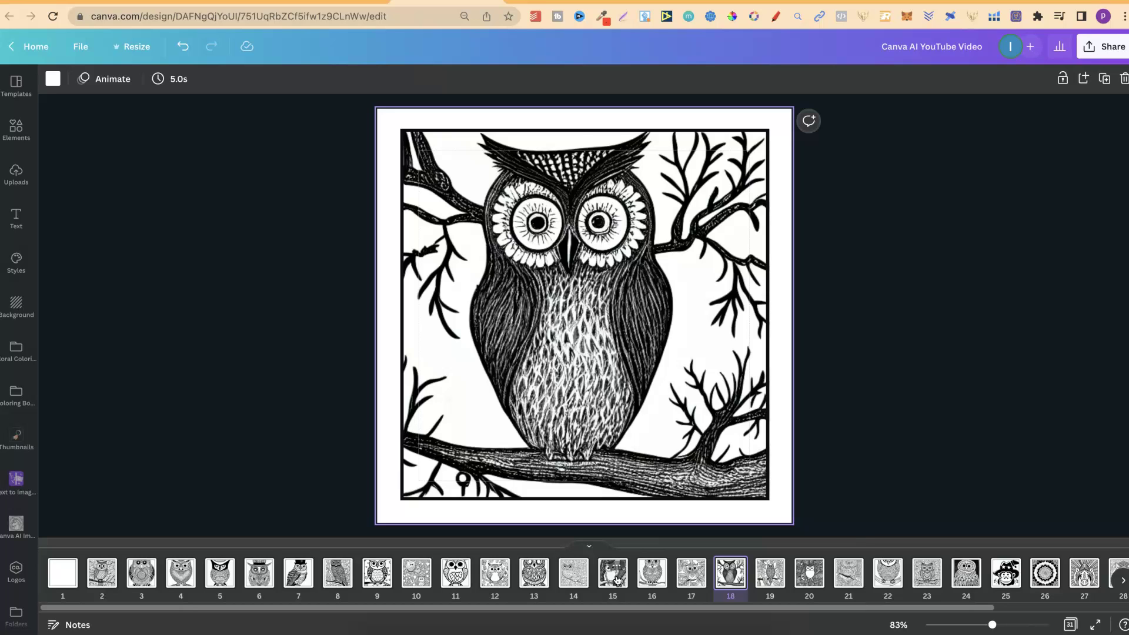
{"action": "key", "text": "Right"}
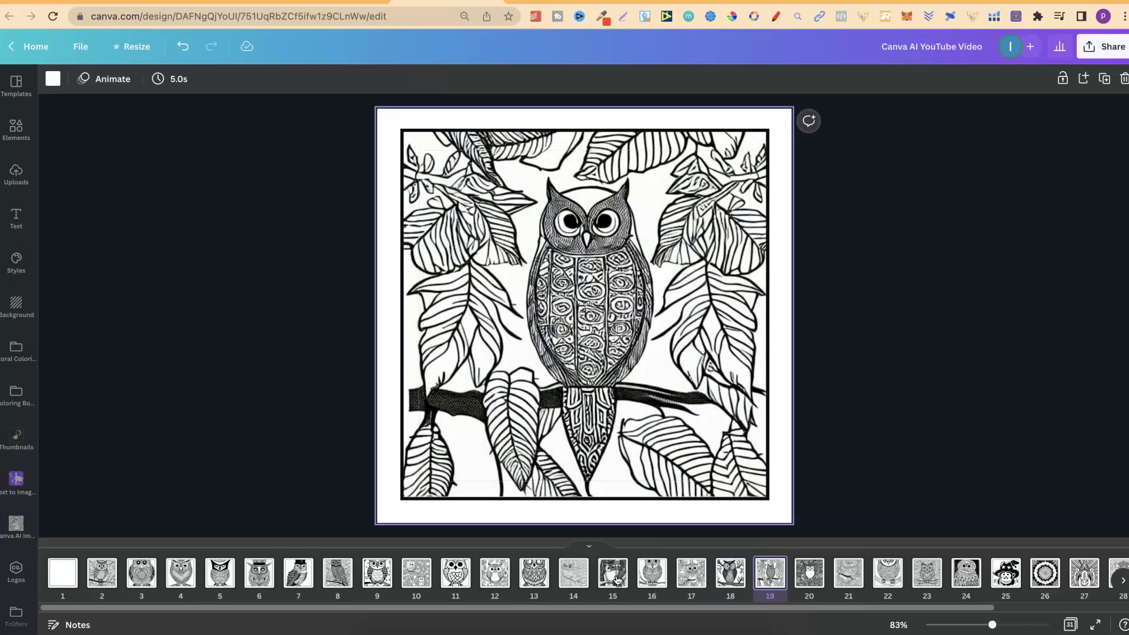
{"action": "key", "text": "Right"}
{"action": "key", "text": "Right"}
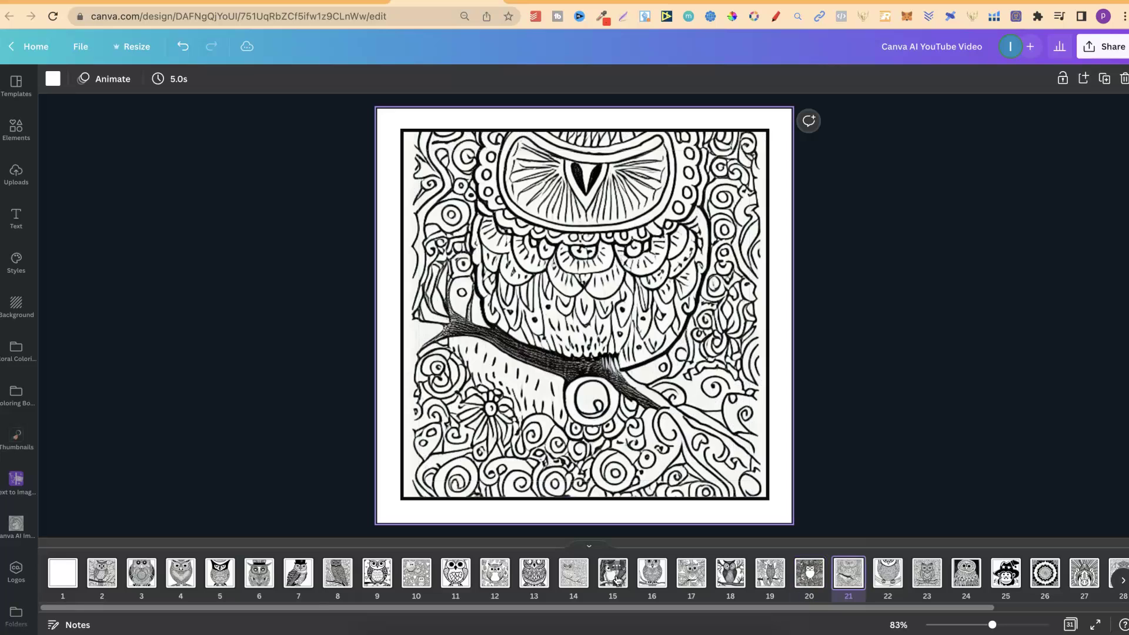
{"action": "key", "text": "Right"}
{"action": "key", "text": "Right"}
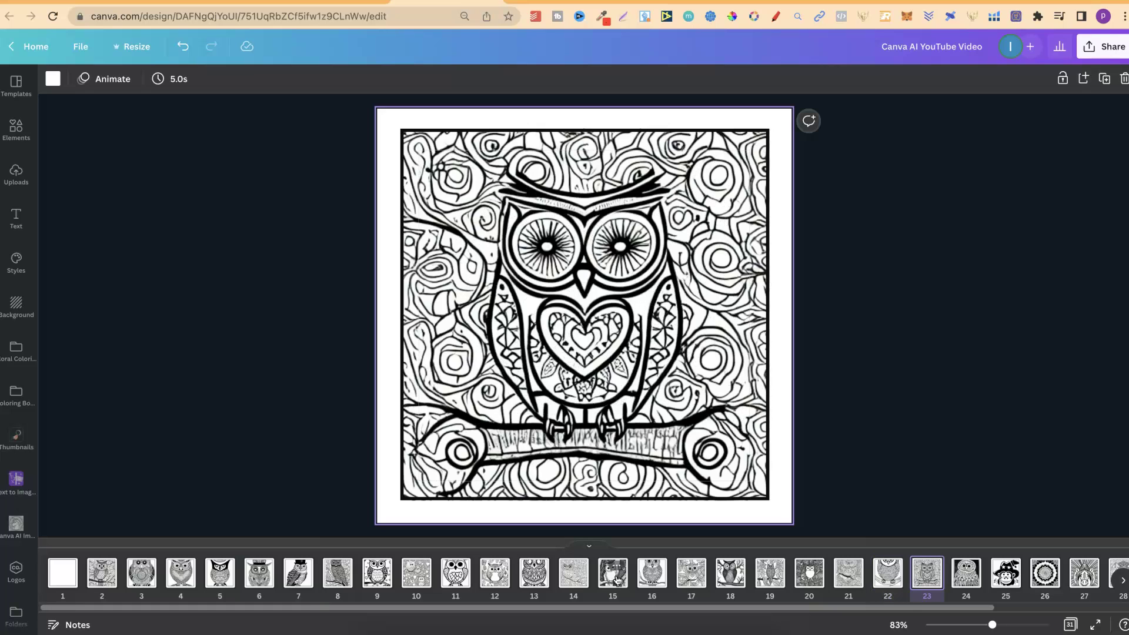
{"action": "key", "text": "Right"}
{"action": "key", "text": "Right"}
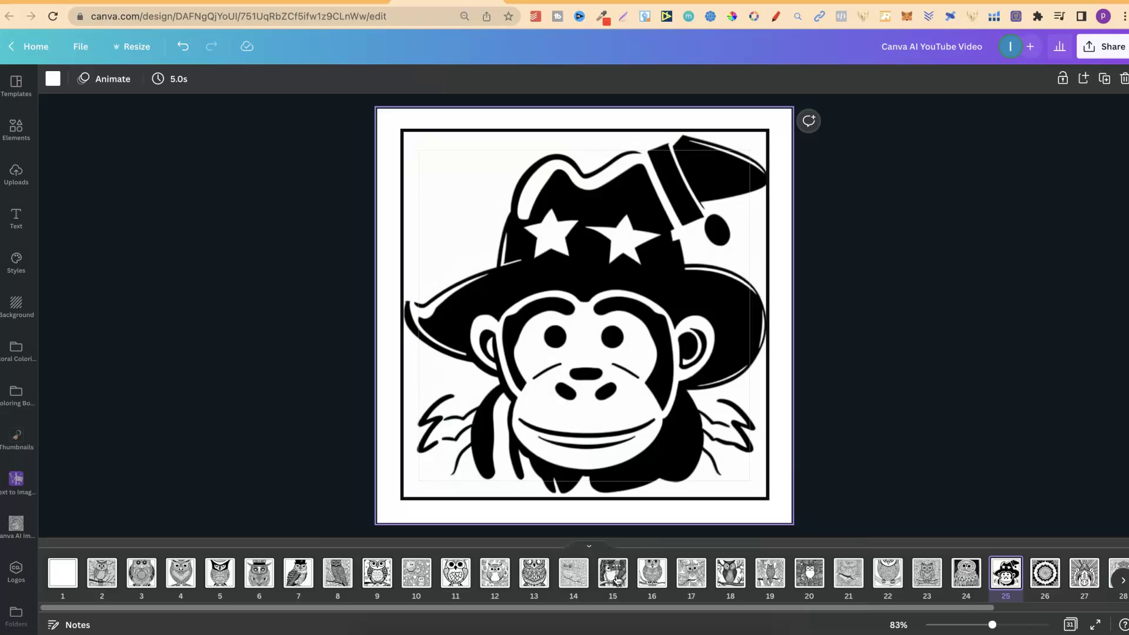
Step: Advance through pages 26–29: the mandala, unicorn, horse and unicorn head pages
{"action": "key", "text": "Right"}
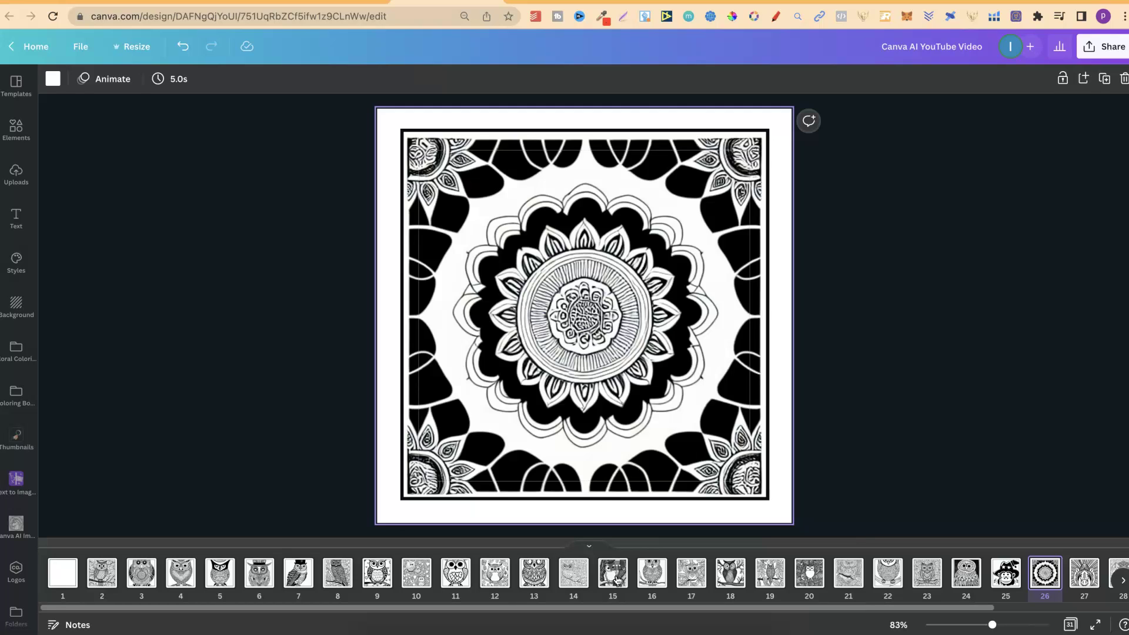
{"action": "key", "text": "Right"}
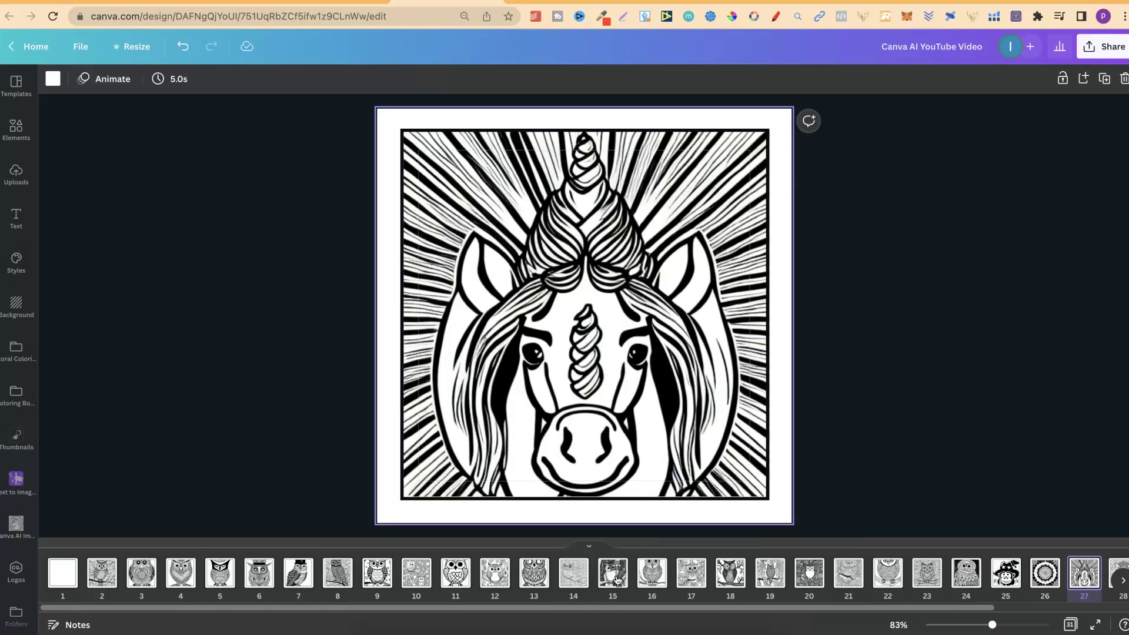
{"action": "key", "text": "Right"}
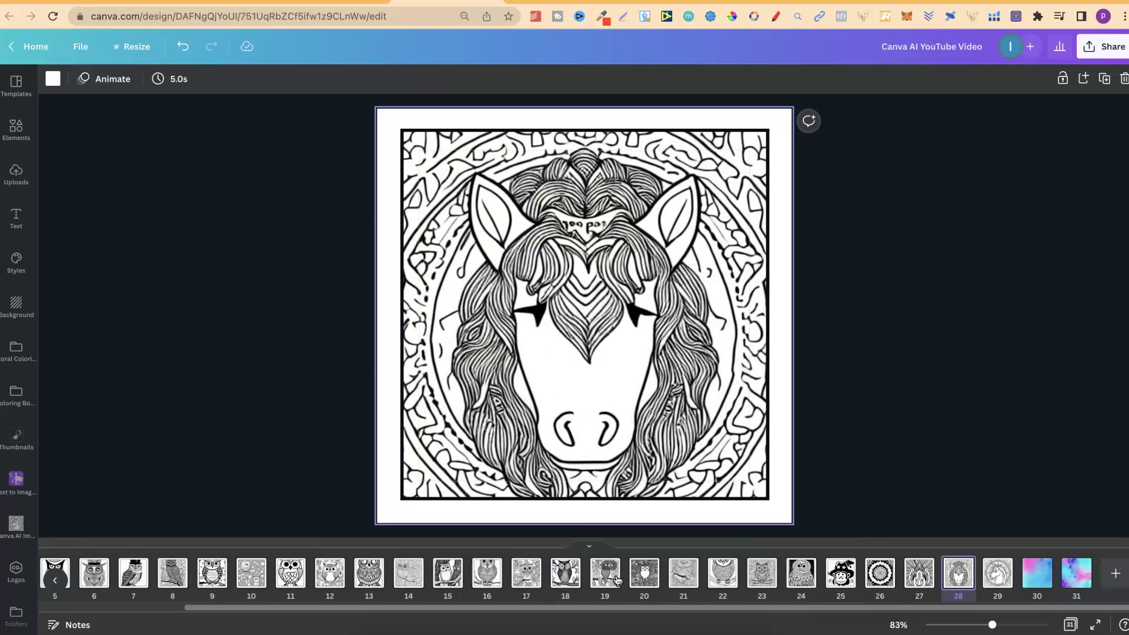
{"action": "key", "text": "Right"}
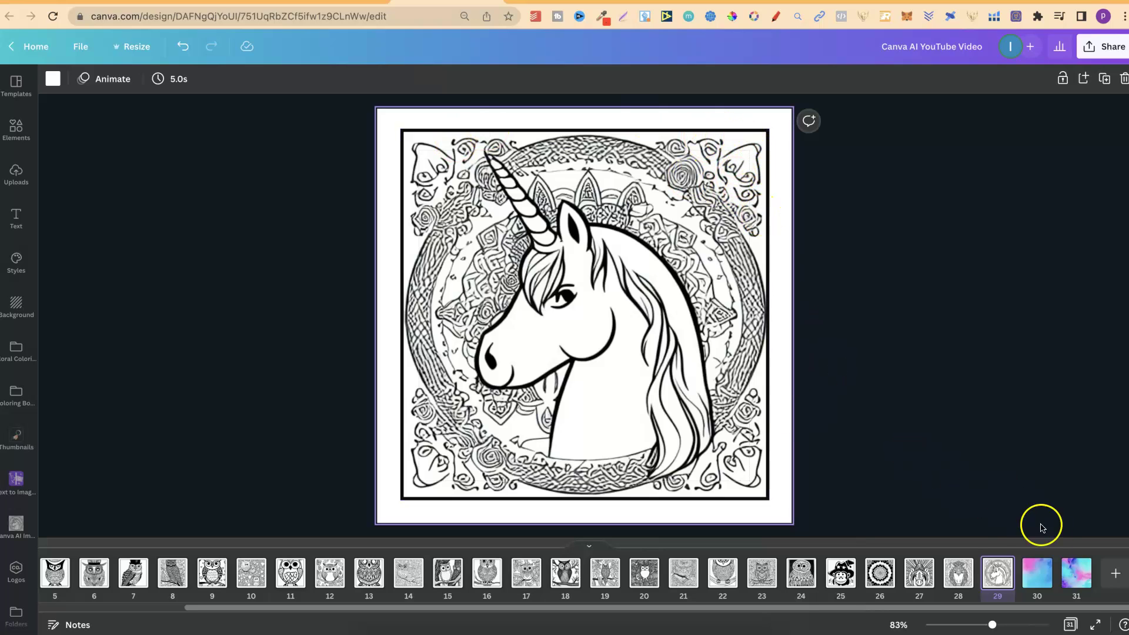
Step: View watercolor pages 30 and 31, then return to page 2, the owl on a leafy branch
{"action": "mouse_move", "coordinate": [996, 581]}
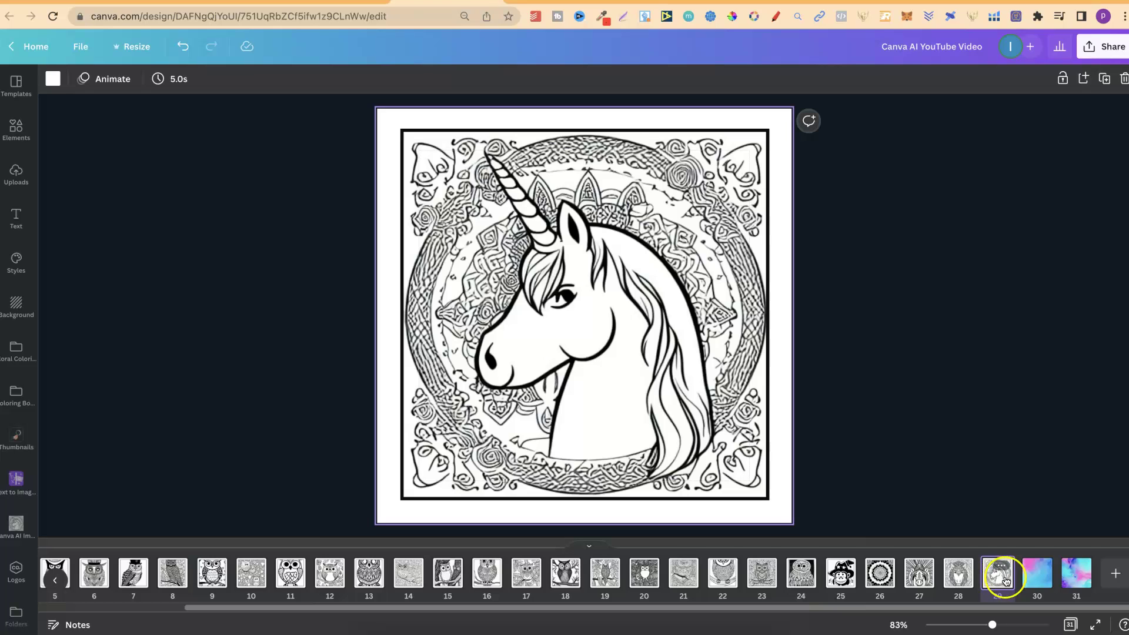
{"action": "left_click", "coordinate": [1032, 580]}
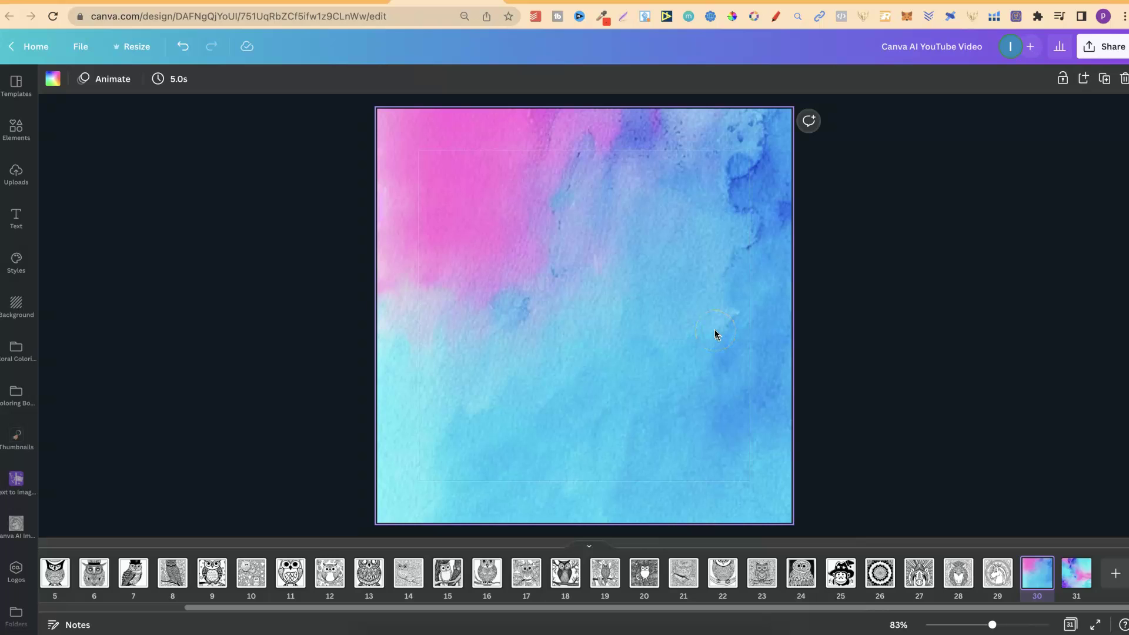
{"action": "left_click", "coordinate": [1079, 584]}
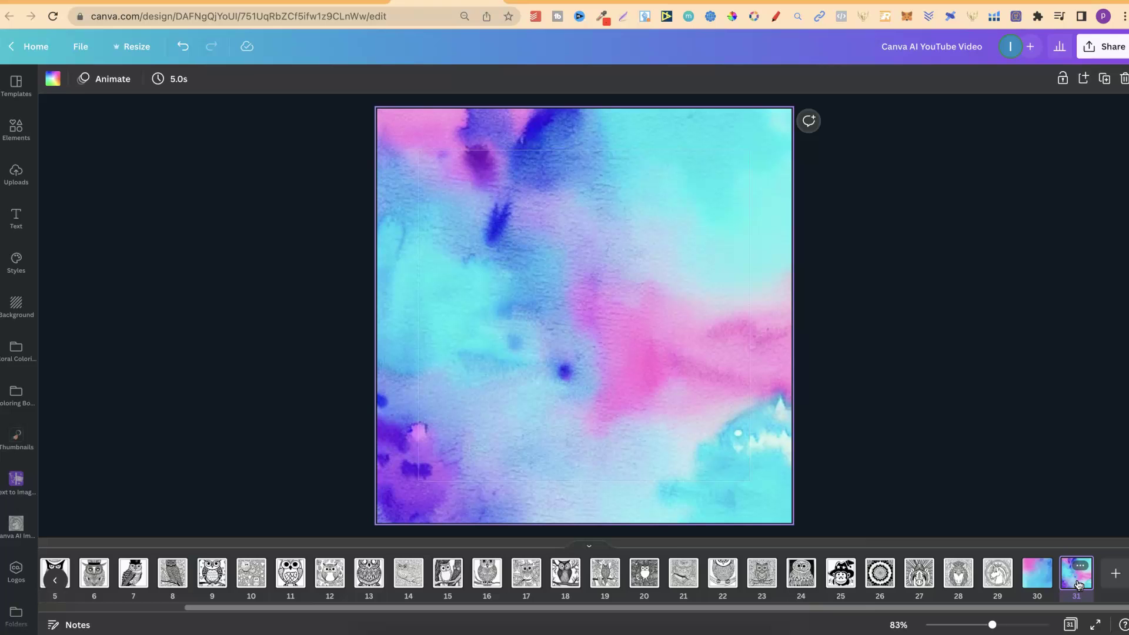
{"action": "left_click_drag", "start_coordinate": [769, 610], "coordinate": [427, 615]}
{"action": "left_click", "coordinate": [102, 577]}
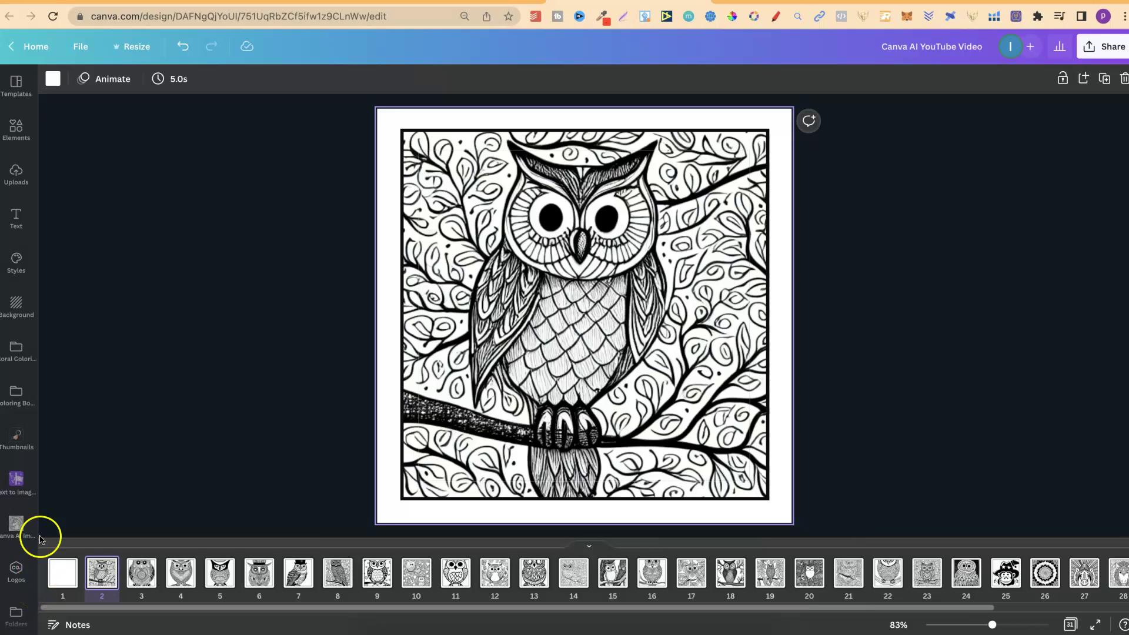
Step: Open the Text to Image (Beta) app from the sidebar after checking the More apps panel
{"action": "left_click", "coordinate": [14, 481]}
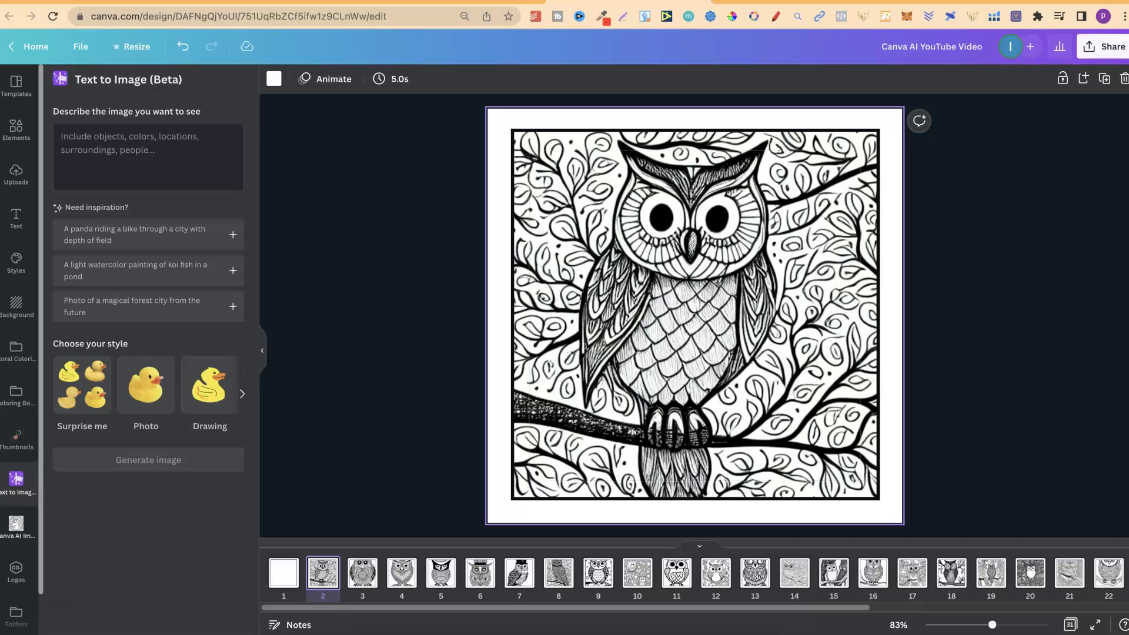
{"action": "scroll", "coordinate": [38, 529], "scroll_direction": "down", "scroll_amount": 2}
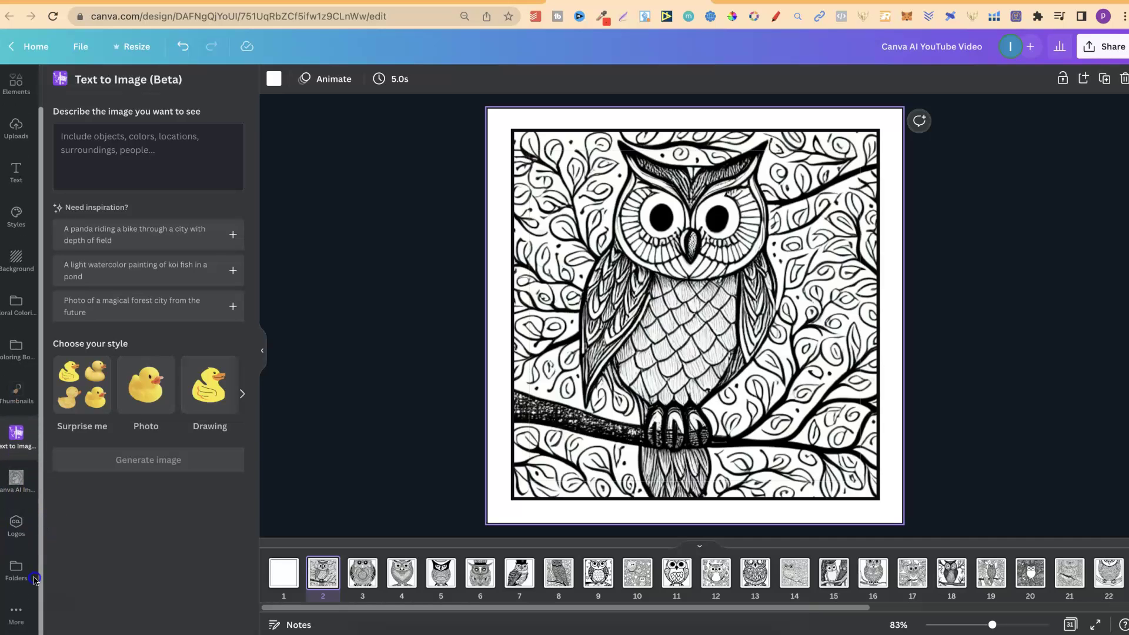
{"action": "left_click", "coordinate": [10, 622]}
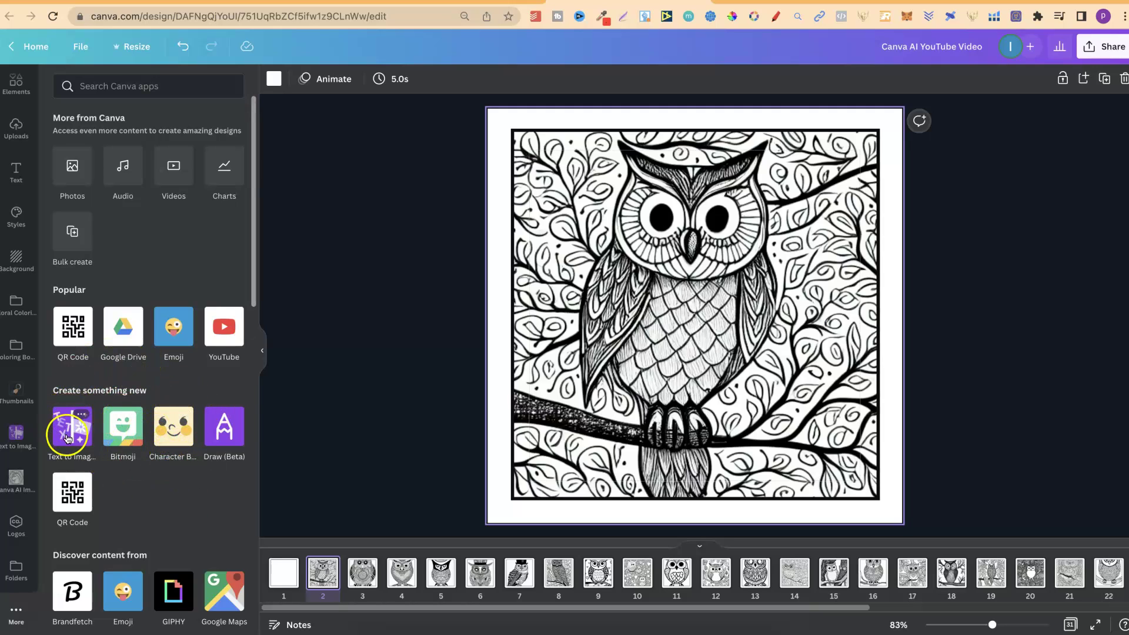
{"action": "left_click", "coordinate": [12, 438]}
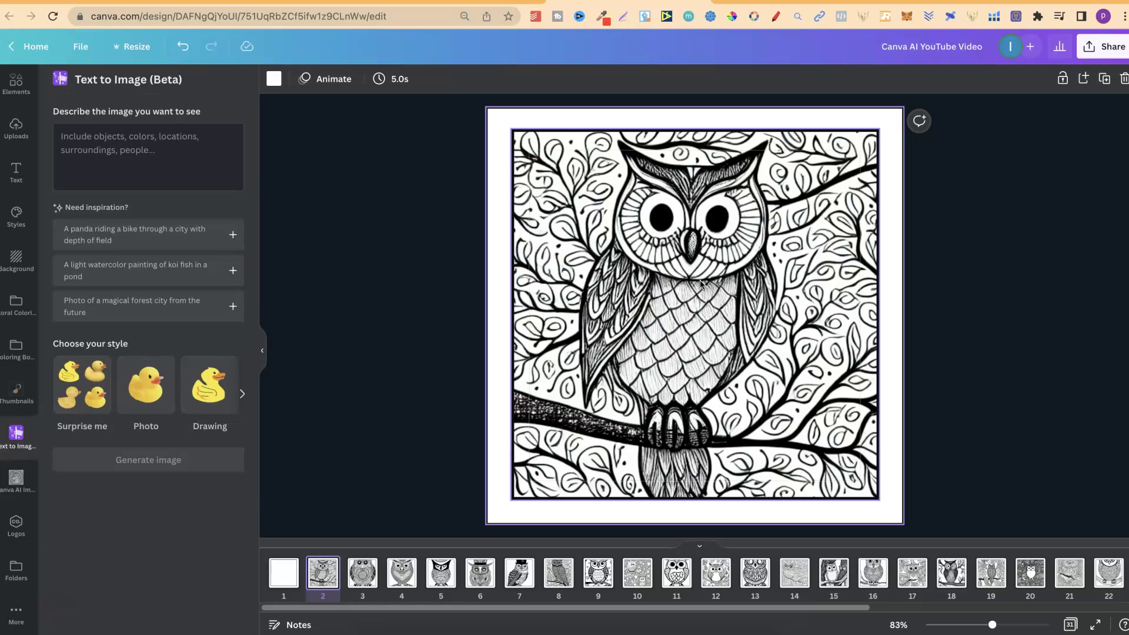
Step: Browse the style carousel and select Drawing, leaving the empty description box active
{"action": "left_click", "coordinate": [103, 144]}
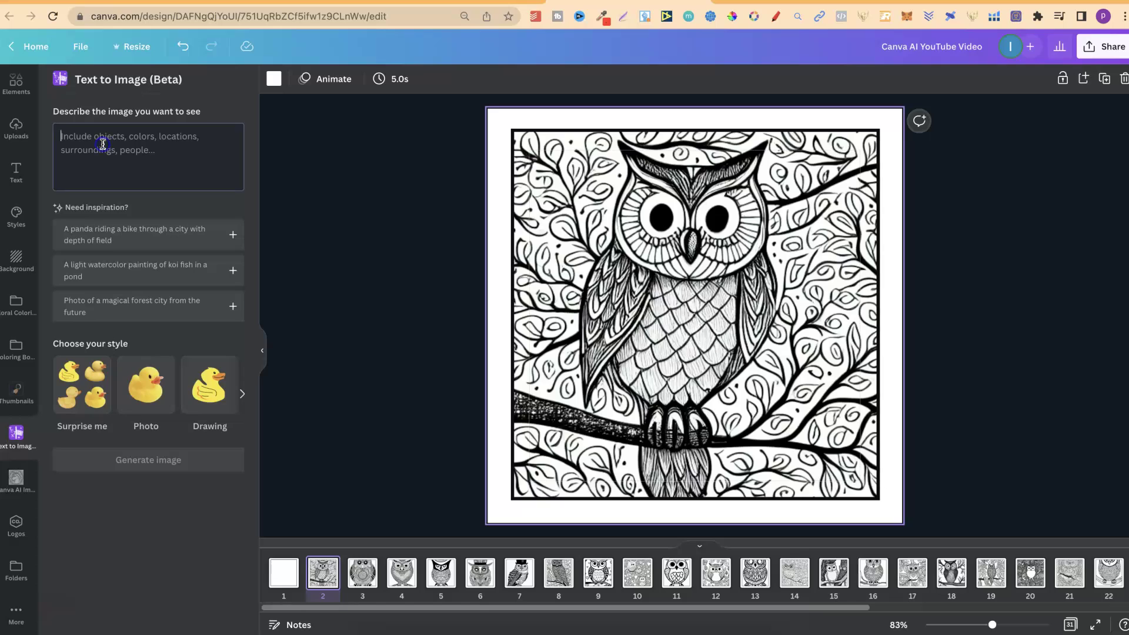
{"action": "left_click", "coordinate": [63, 139]}
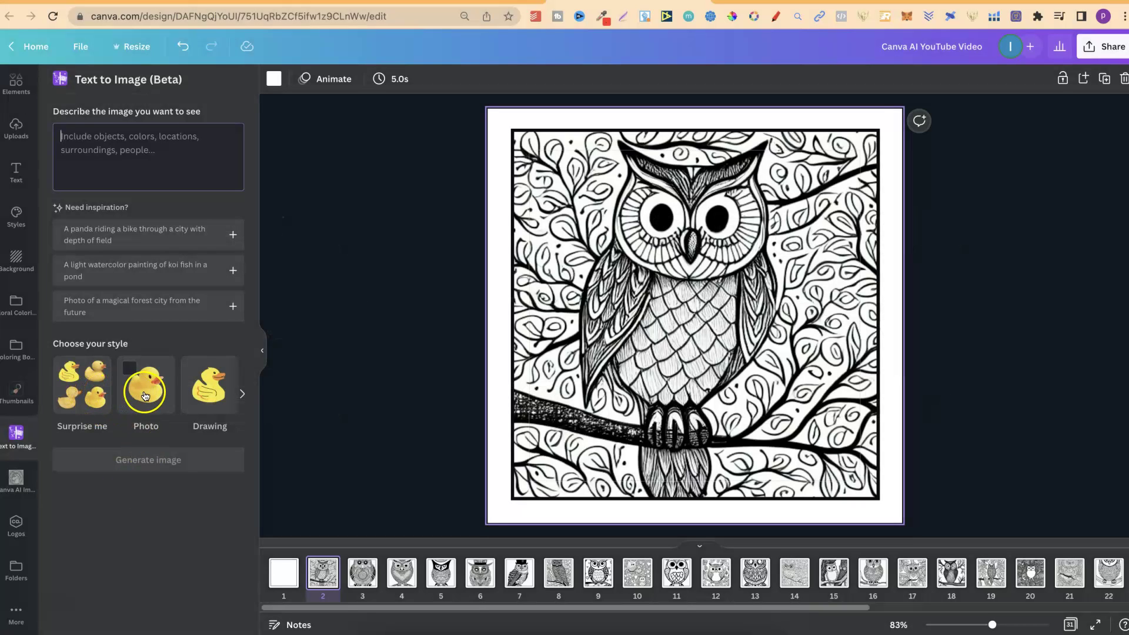
{"action": "left_click", "coordinate": [242, 394]}
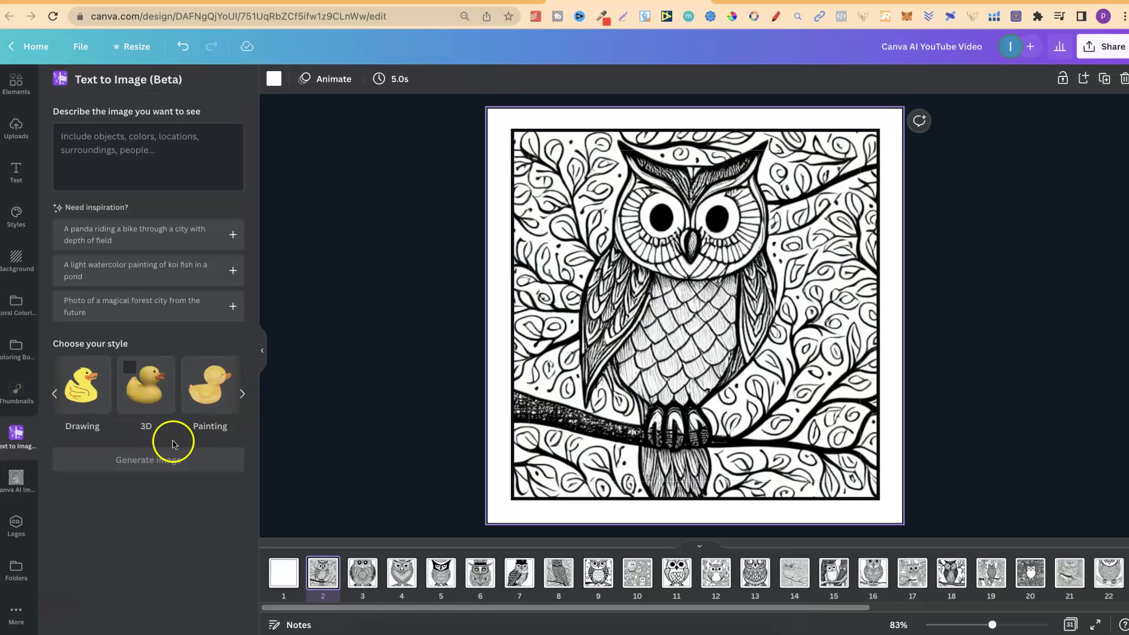
{"action": "left_click", "coordinate": [242, 394]}
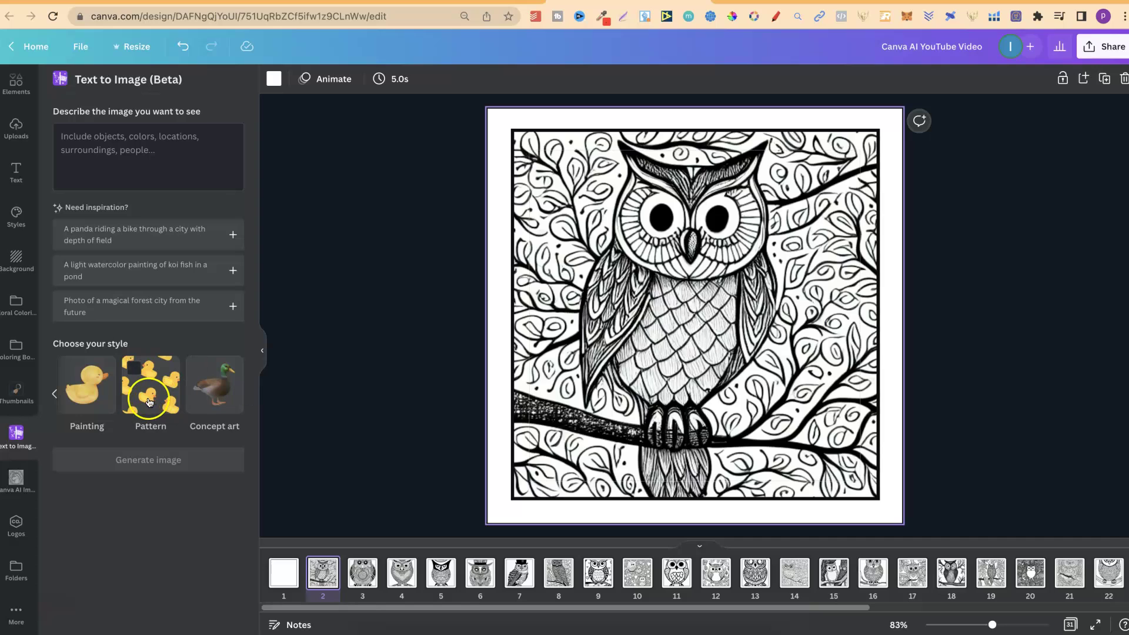
{"action": "left_click", "coordinate": [54, 394]}
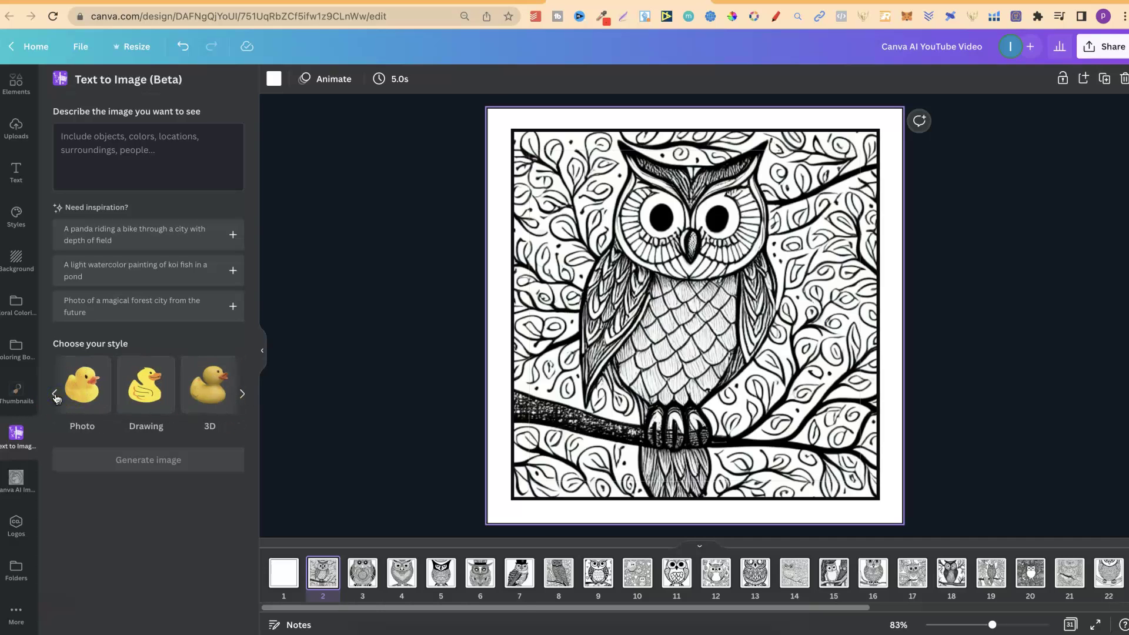
{"action": "left_click", "coordinate": [55, 395]}
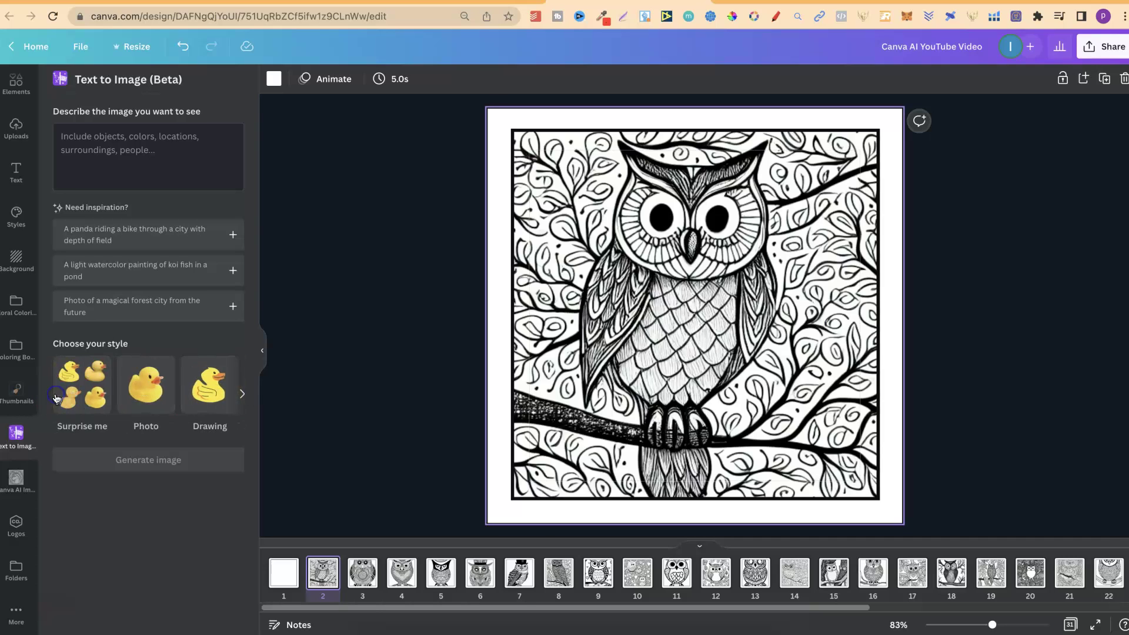
{"action": "left_click", "coordinate": [200, 388]}
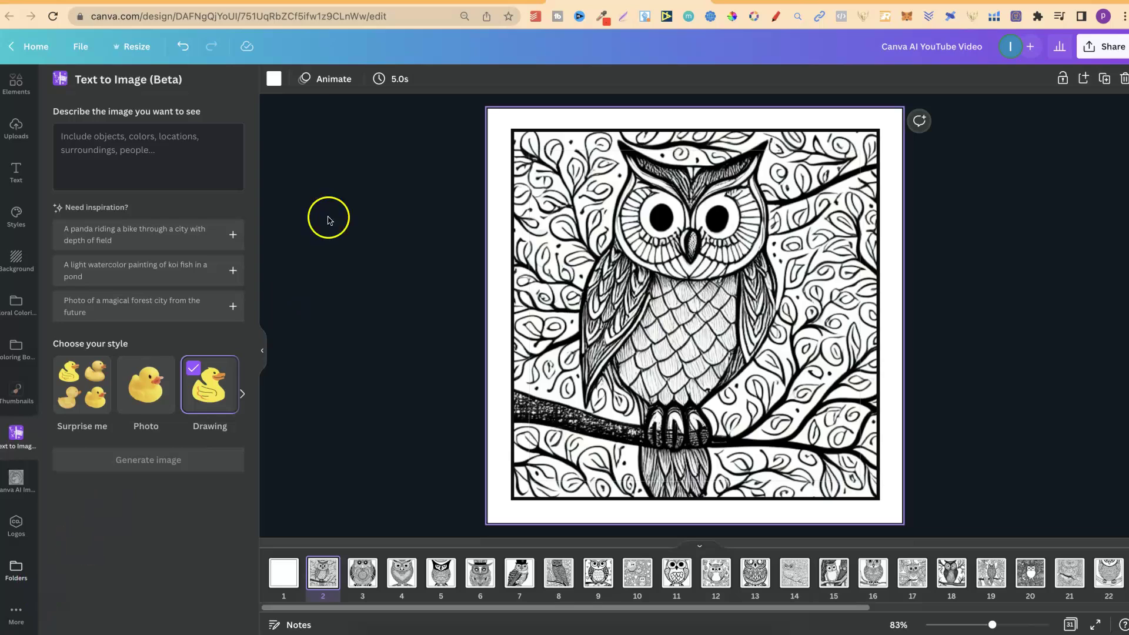
{"action": "left_click", "coordinate": [101, 145]}
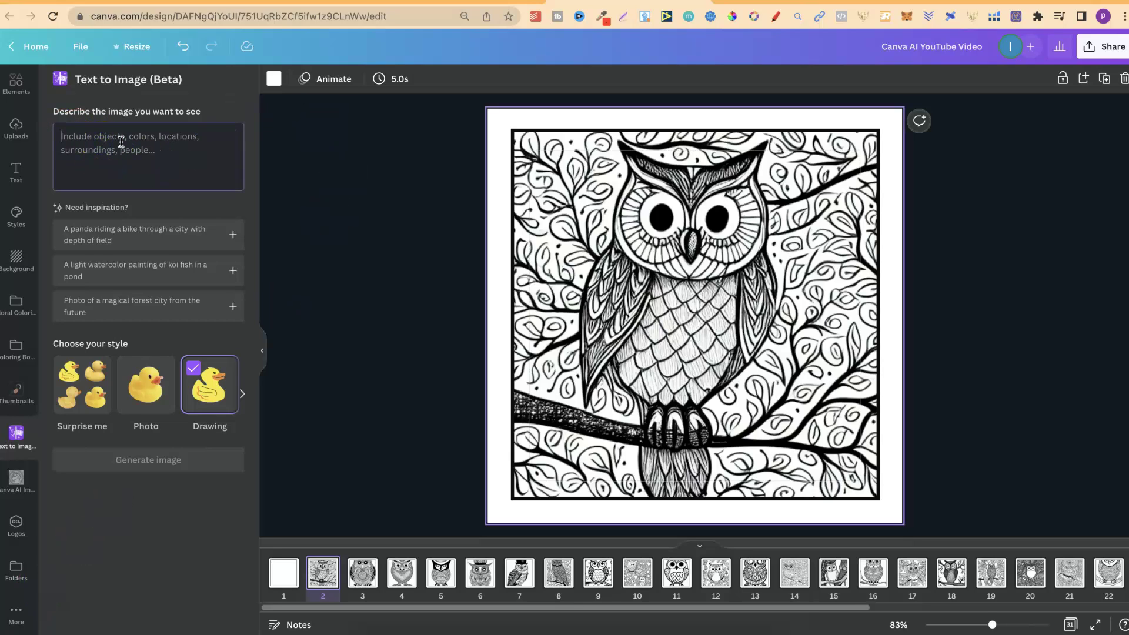
Step: Paste the black-and-white cute owl colouring prompt and generate two Drawing-style images
{"action": "type", "text": "black and white no color outline of a cute owl on a branch to color, full body, outline, coloring books, Illustration,"}
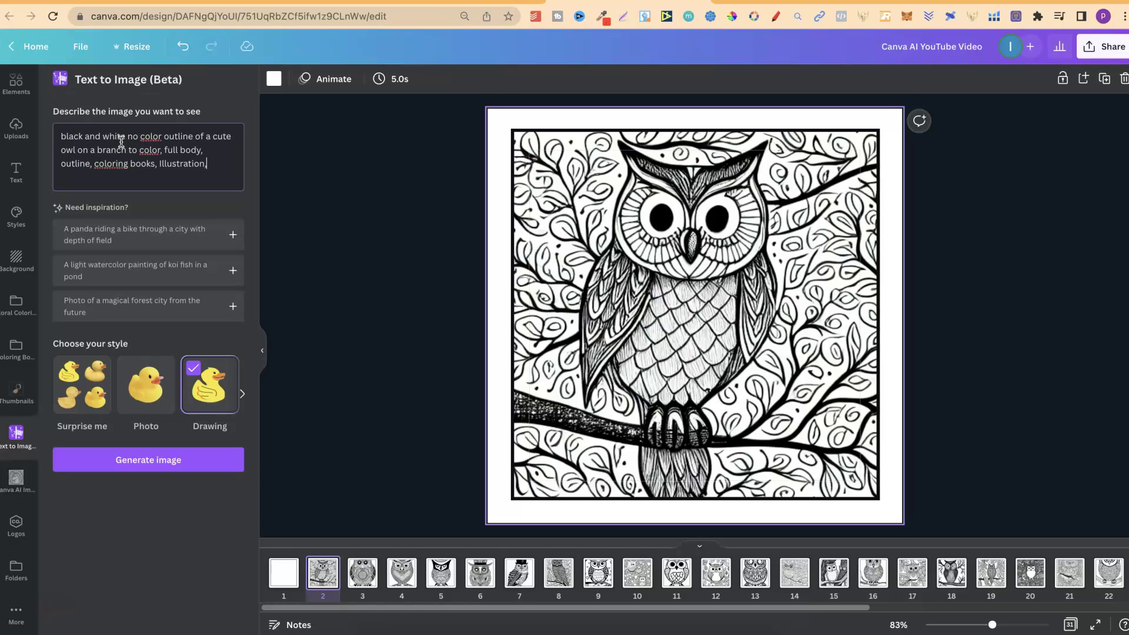
{"action": "left_click", "coordinate": [165, 150]}
{"action": "left_click", "coordinate": [541, 323]}
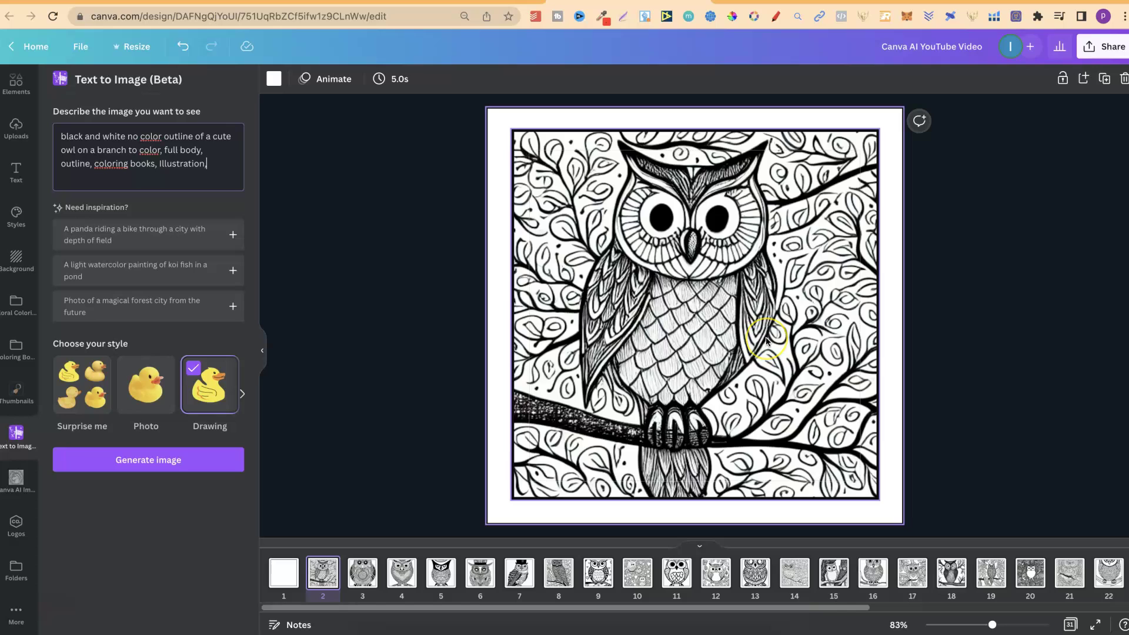
{"action": "left_click", "coordinate": [262, 212]}
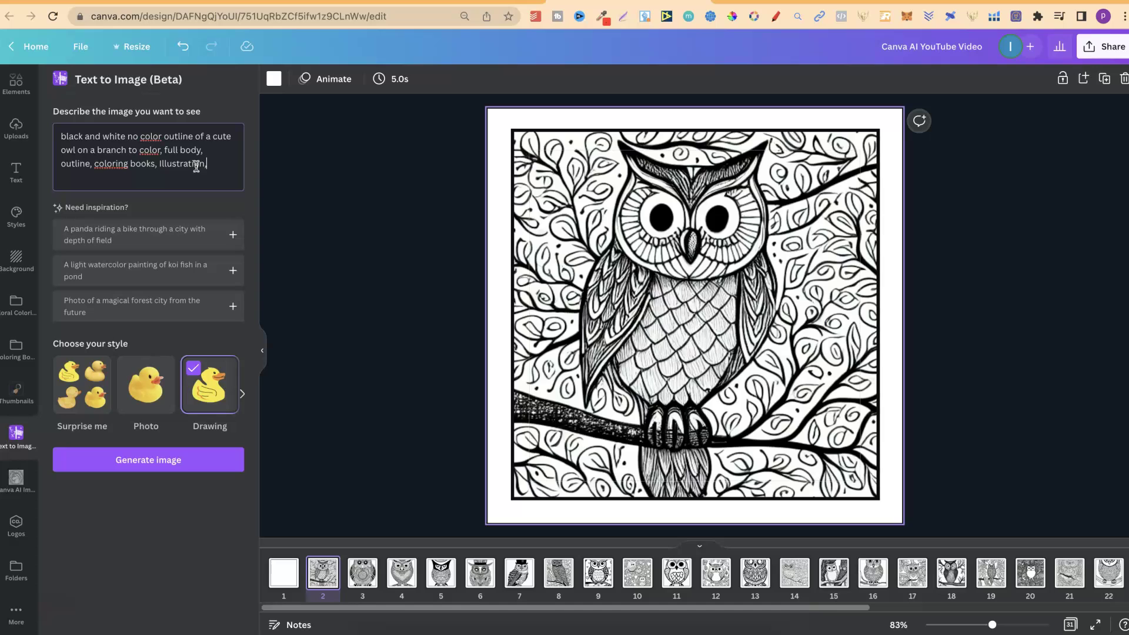
{"action": "left_click", "coordinate": [170, 465]}
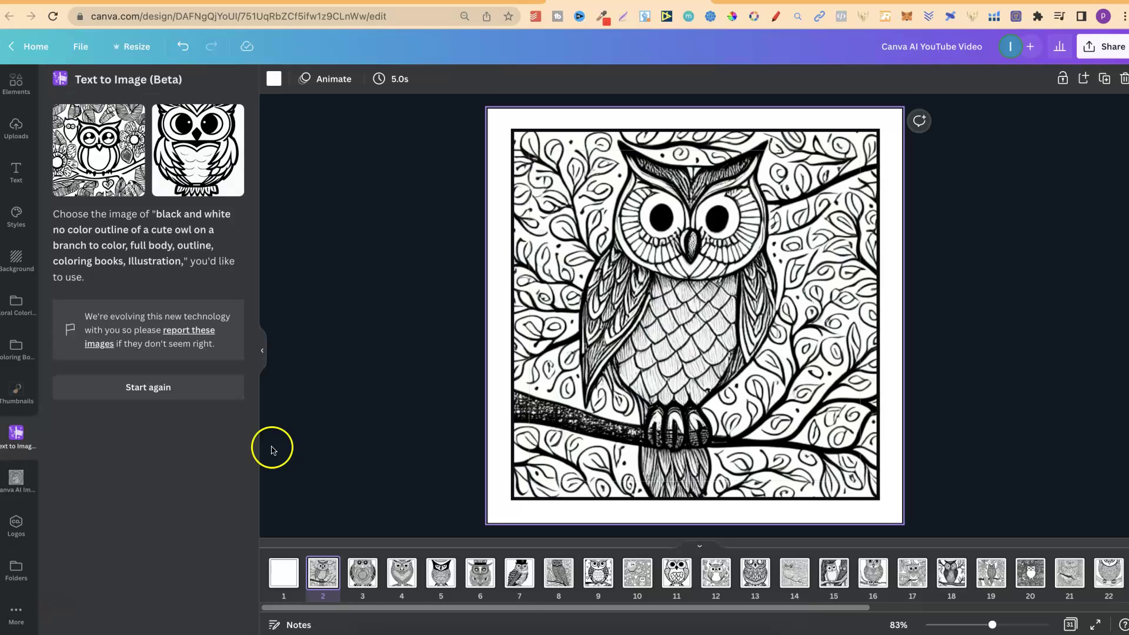
Step: Insert the first generated owl into page 1's bordered frame, then show the Uploads panel
{"action": "left_click", "coordinate": [285, 574]}
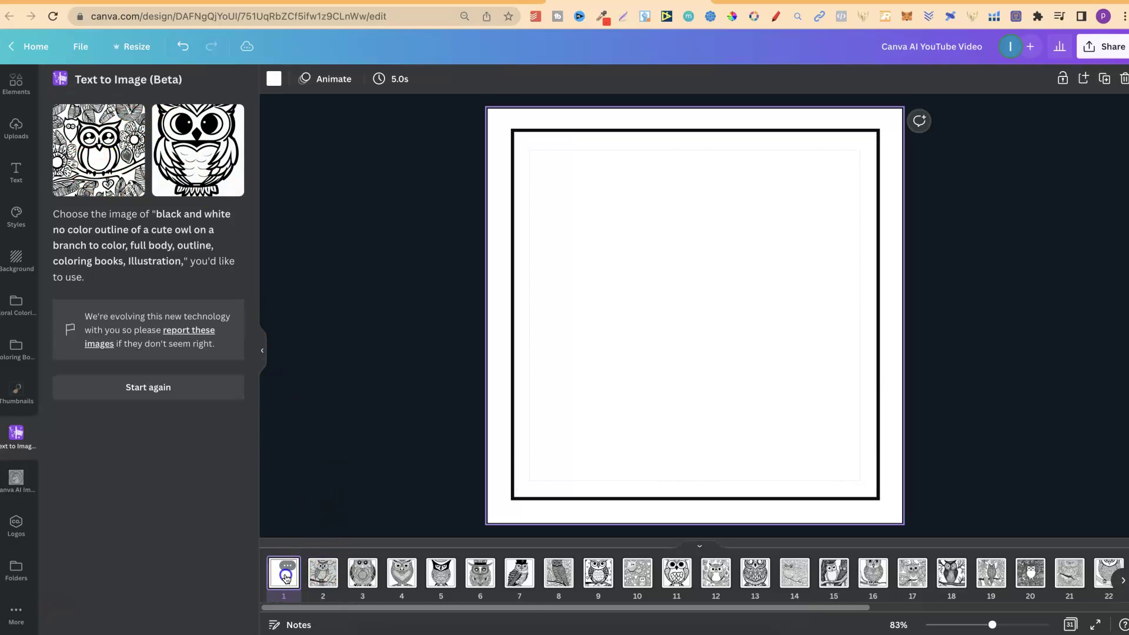
{"action": "left_click", "coordinate": [774, 240]}
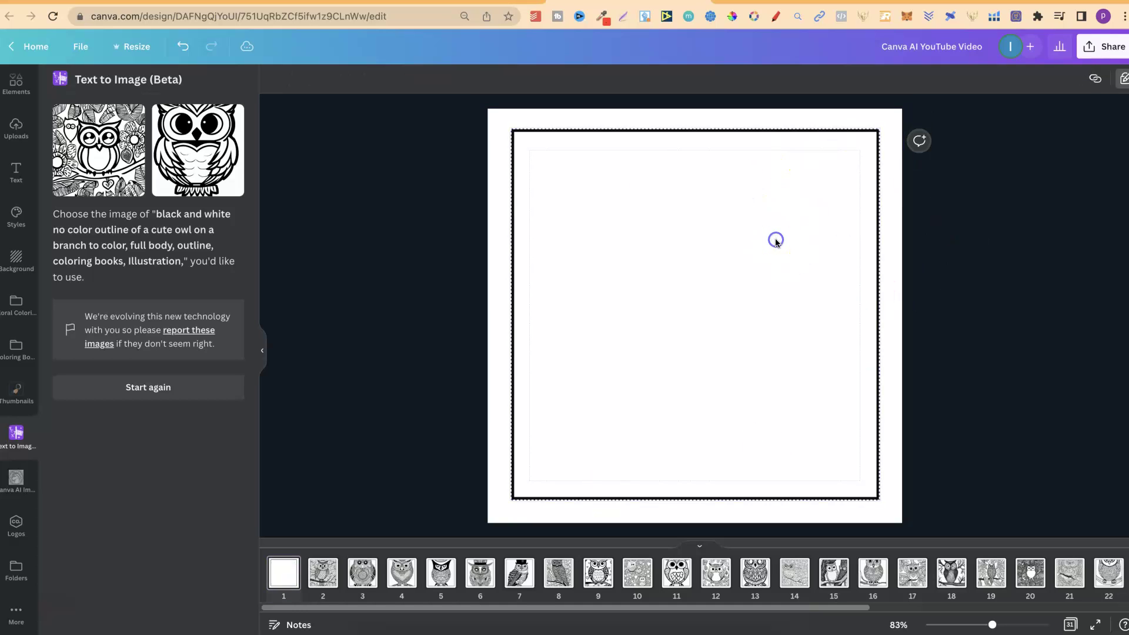
{"action": "left_click", "coordinate": [103, 142]}
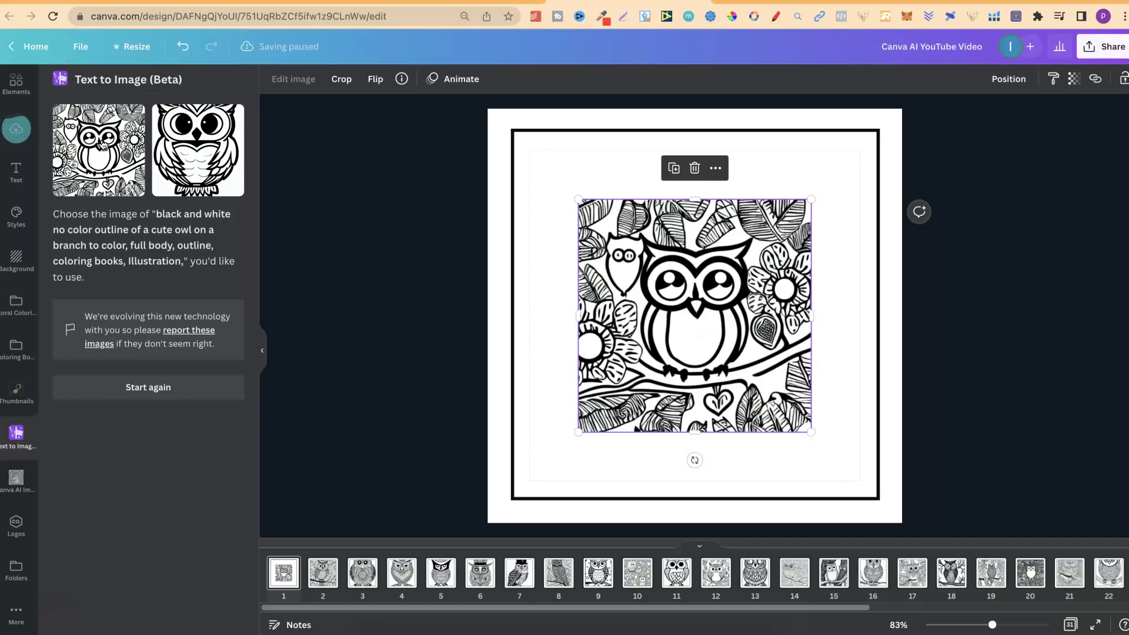
{"action": "left_click", "coordinate": [17, 128]}
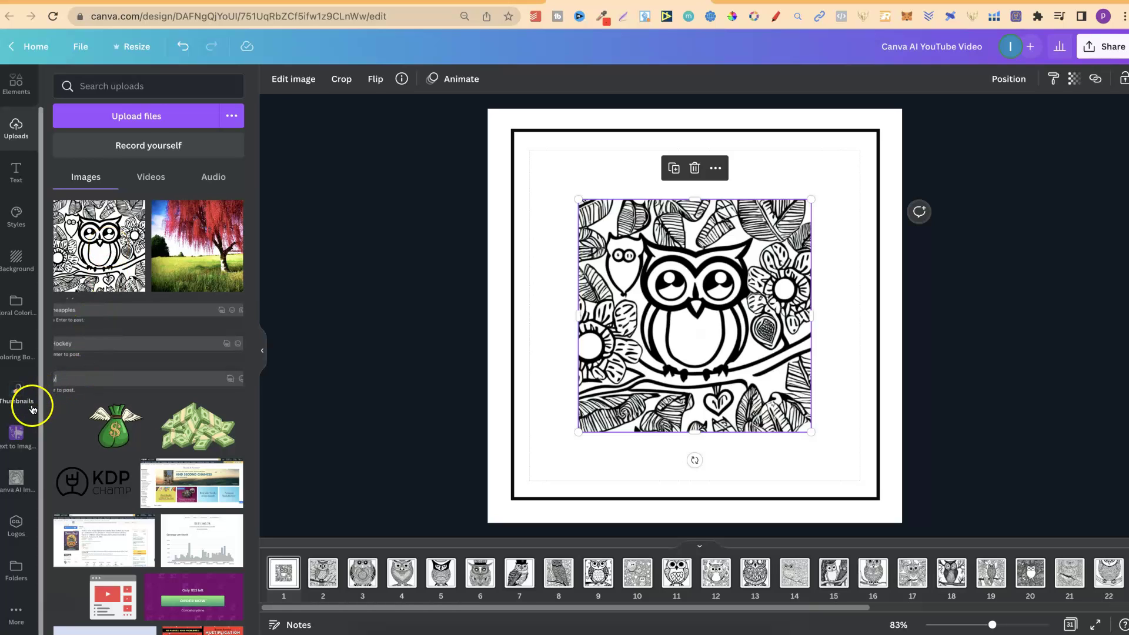
Step: Browse the AI owl images folder and Uploads, then reopen the Text to Image results with both generated owls
{"action": "left_click", "coordinate": [13, 484]}
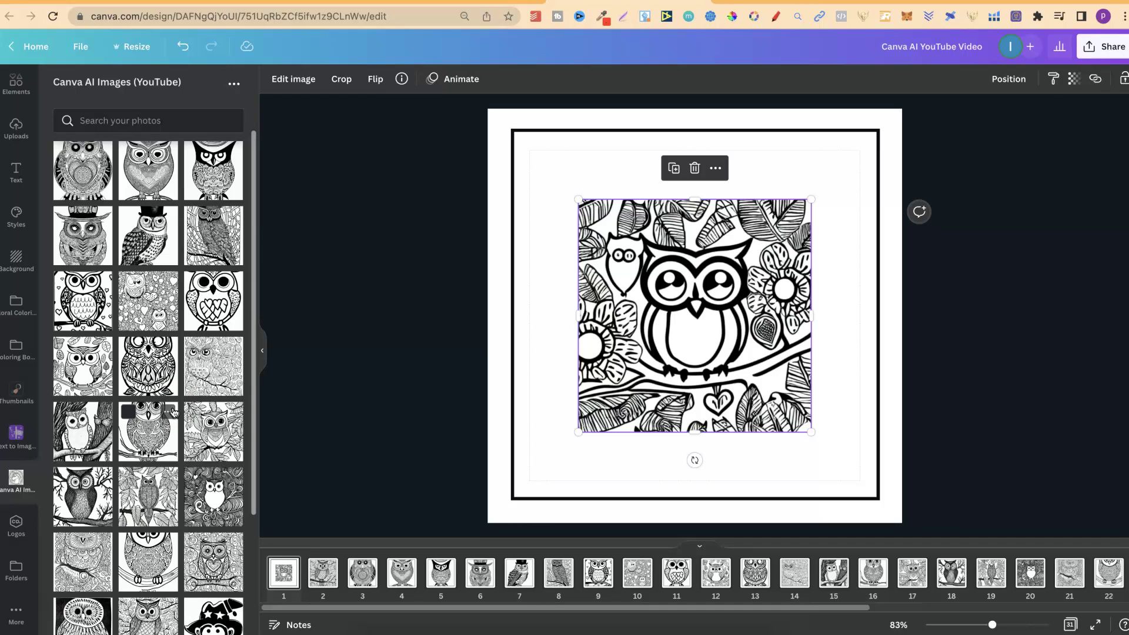
{"action": "left_click", "coordinate": [16, 125]}
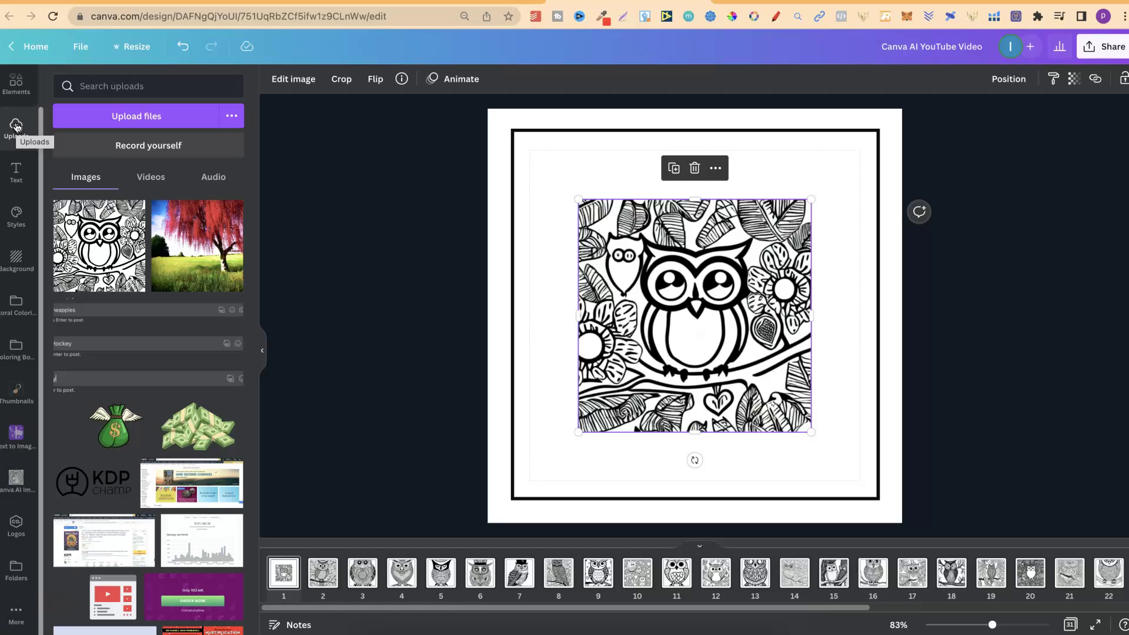
{"action": "left_click", "coordinate": [108, 262]}
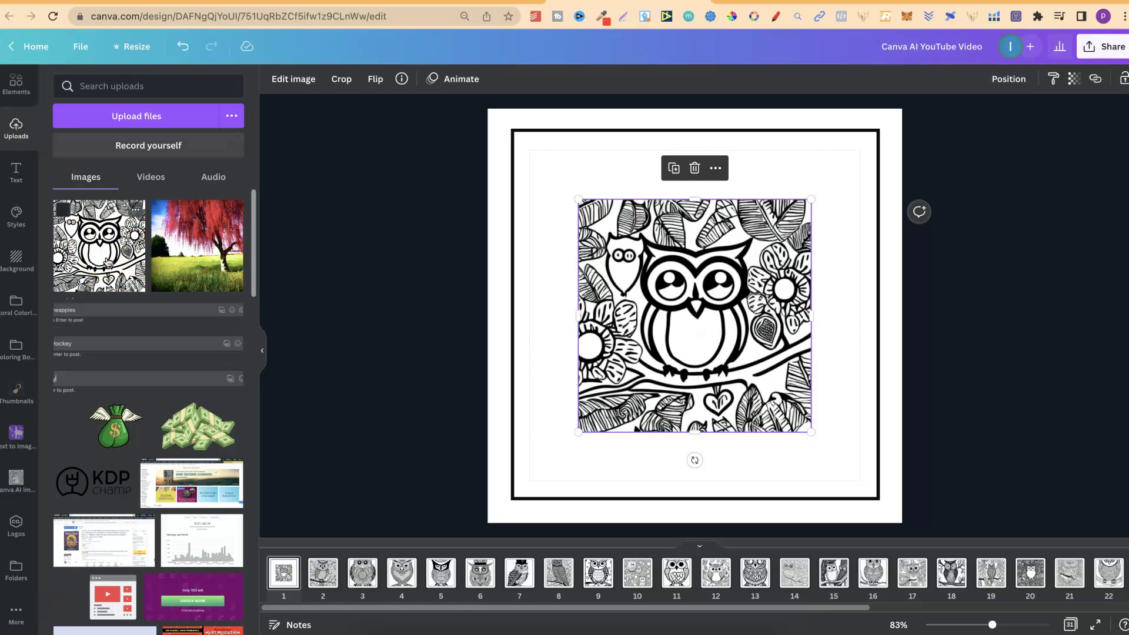
{"action": "left_click", "coordinate": [18, 434]}
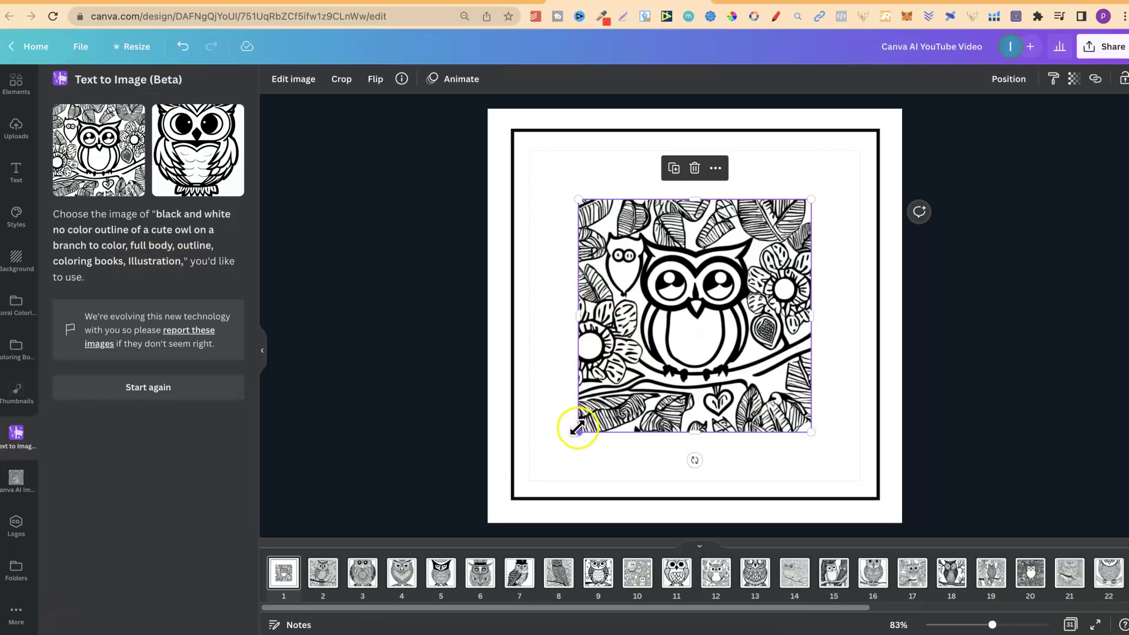
Step: Enlarge the floral owl on page 1 until it fills the bordered frame
{"action": "left_click_drag", "start_coordinate": [562, 440], "coordinate": [494, 506]}
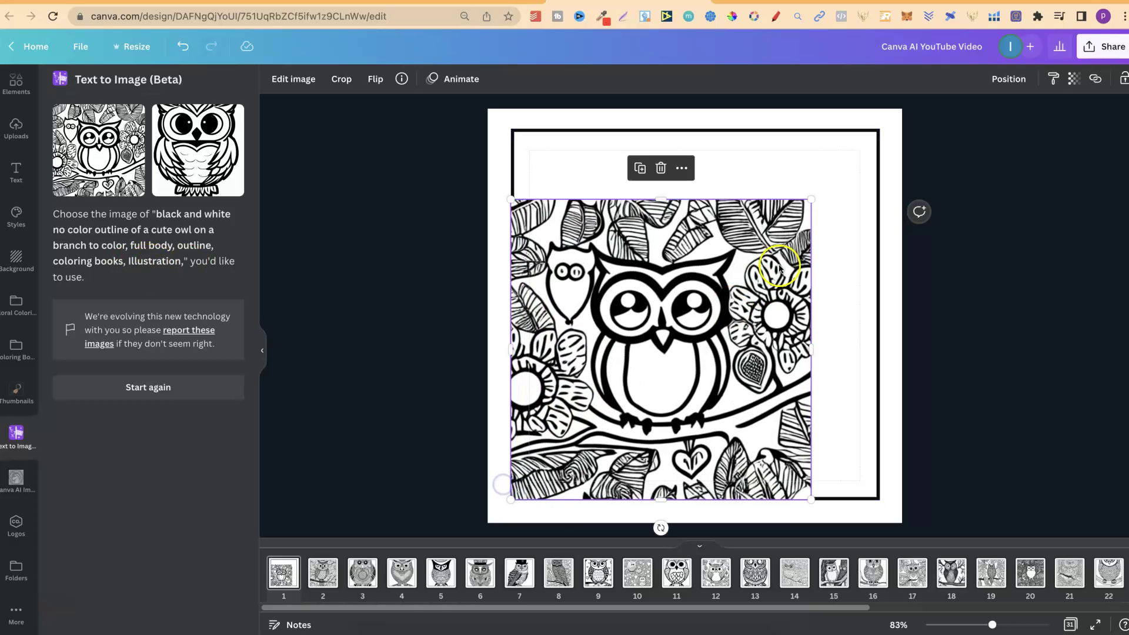
{"action": "left_click_drag", "start_coordinate": [815, 199], "coordinate": [868, 145]}
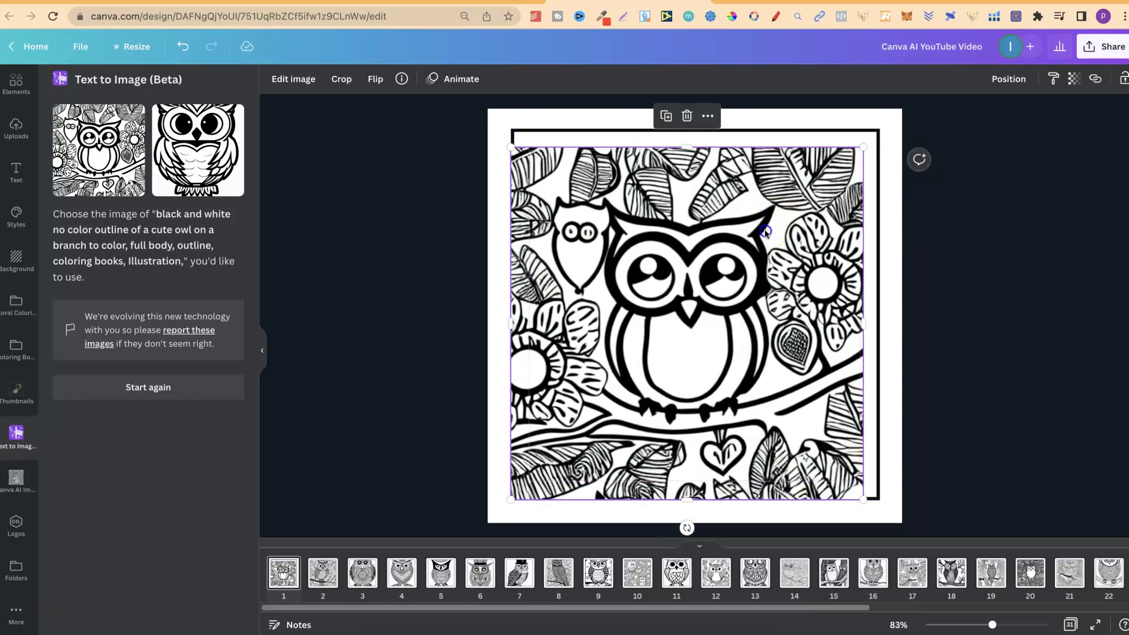
{"action": "left_click_drag", "start_coordinate": [772, 237], "coordinate": [771, 219]}
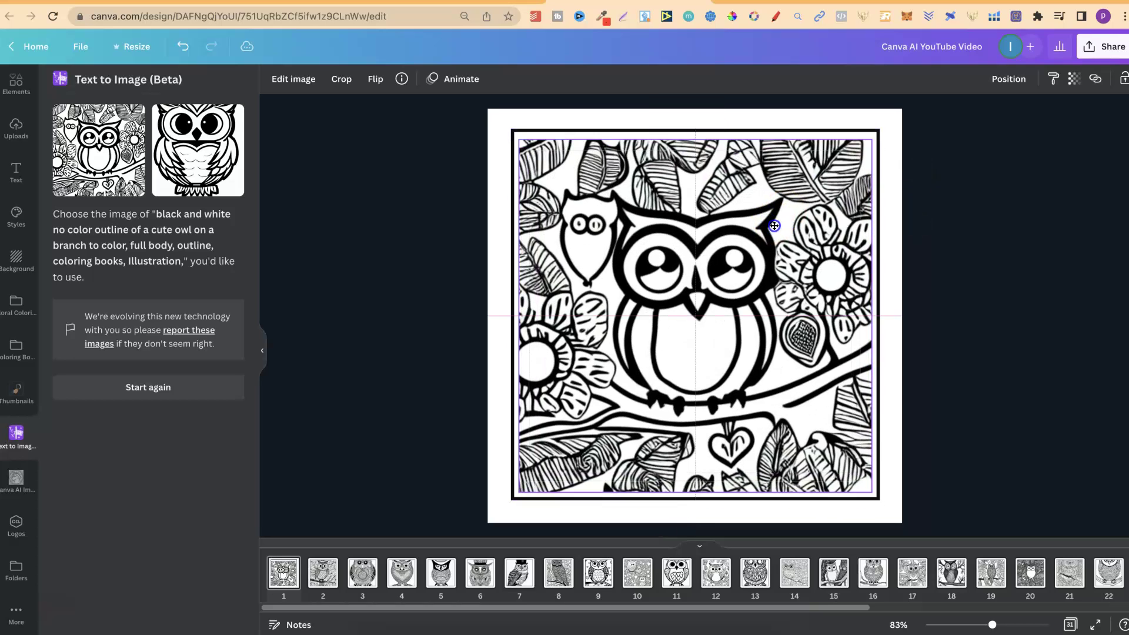
Step: Duplicate page 1 and replace its owl with the simpler second owl, enlarged to fill the frame
{"action": "right_click", "coordinate": [282, 575]}
{"action": "left_click", "coordinate": [315, 429]}
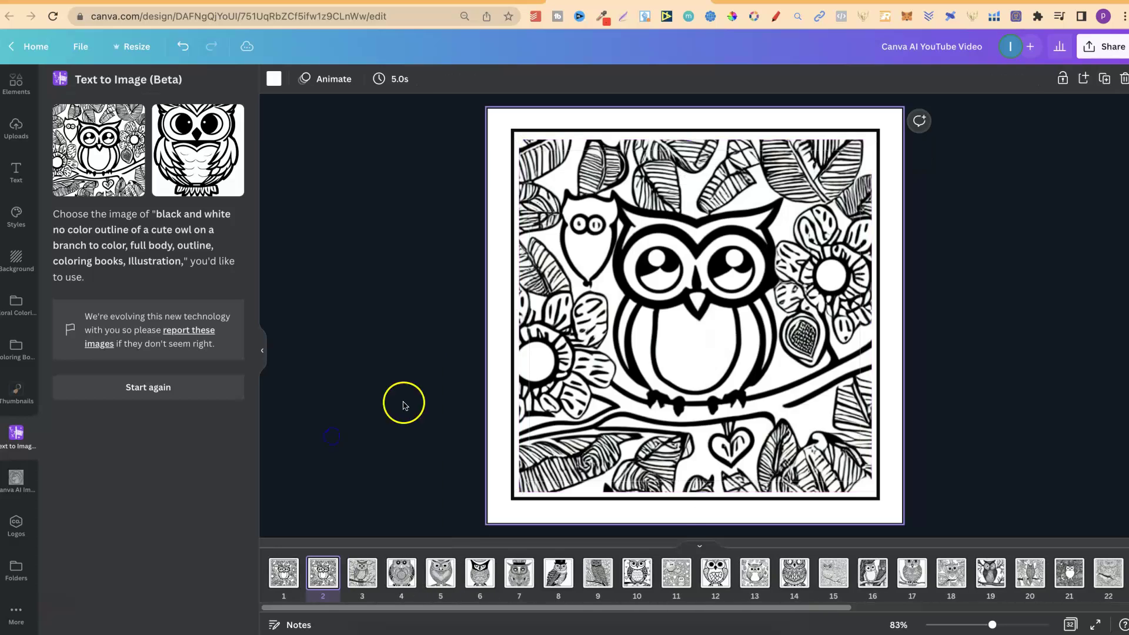
{"action": "key", "text": "Delete"}
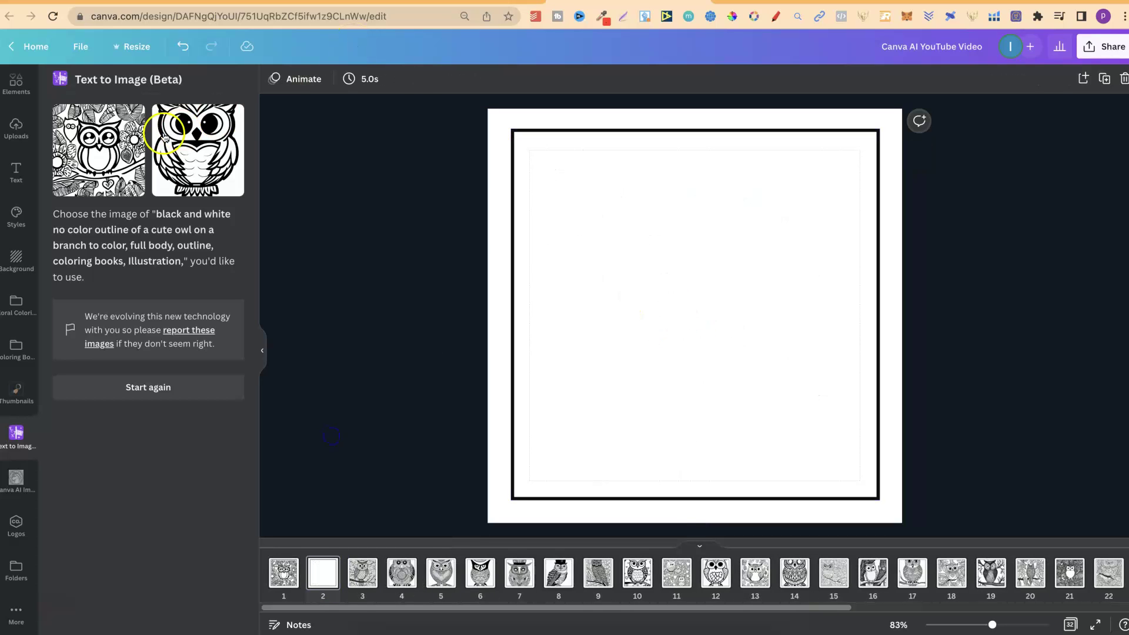
{"action": "left_click", "coordinate": [197, 151]}
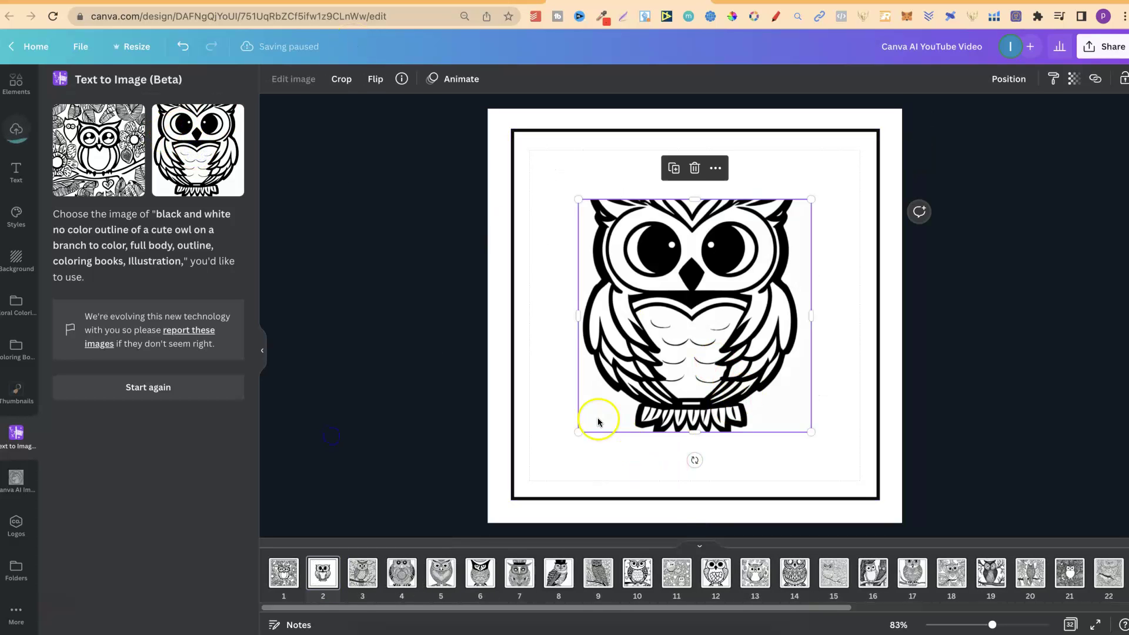
{"action": "left_click_drag", "start_coordinate": [577, 432], "coordinate": [519, 503]}
{"action": "left_click_drag", "start_coordinate": [812, 198], "coordinate": [874, 126]}
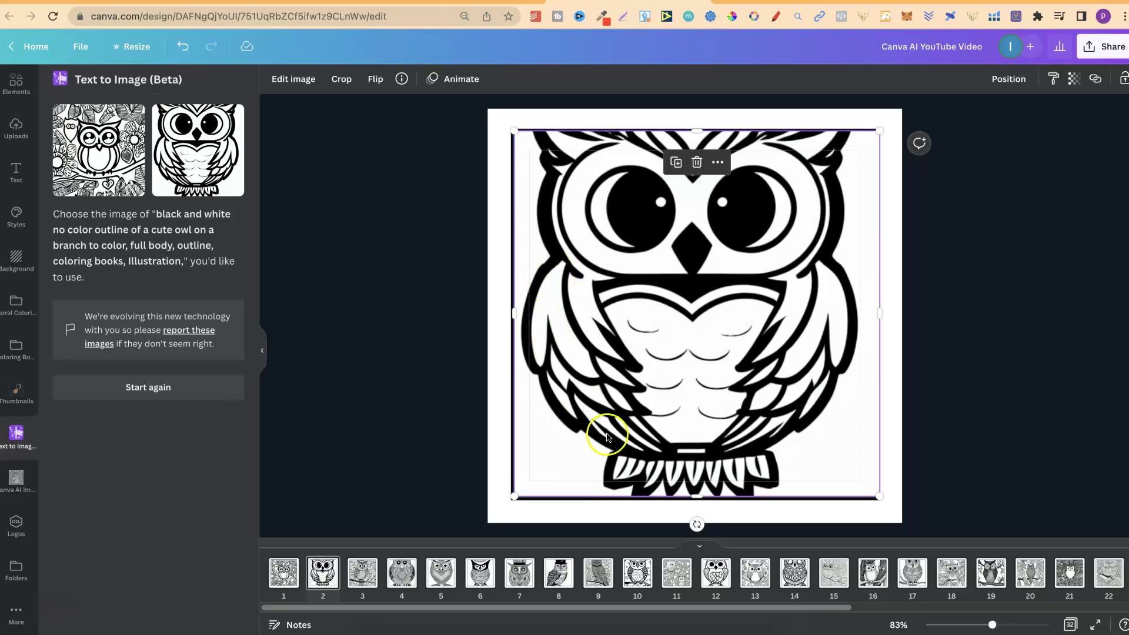
{"action": "mouse_move", "coordinate": [778, 289]}
{"action": "left_mouse_down"}
{"action": "mouse_move", "coordinate": [888, 396]}
{"action": "mouse_move", "coordinate": [786, 287]}
{"action": "left_mouse_up"}
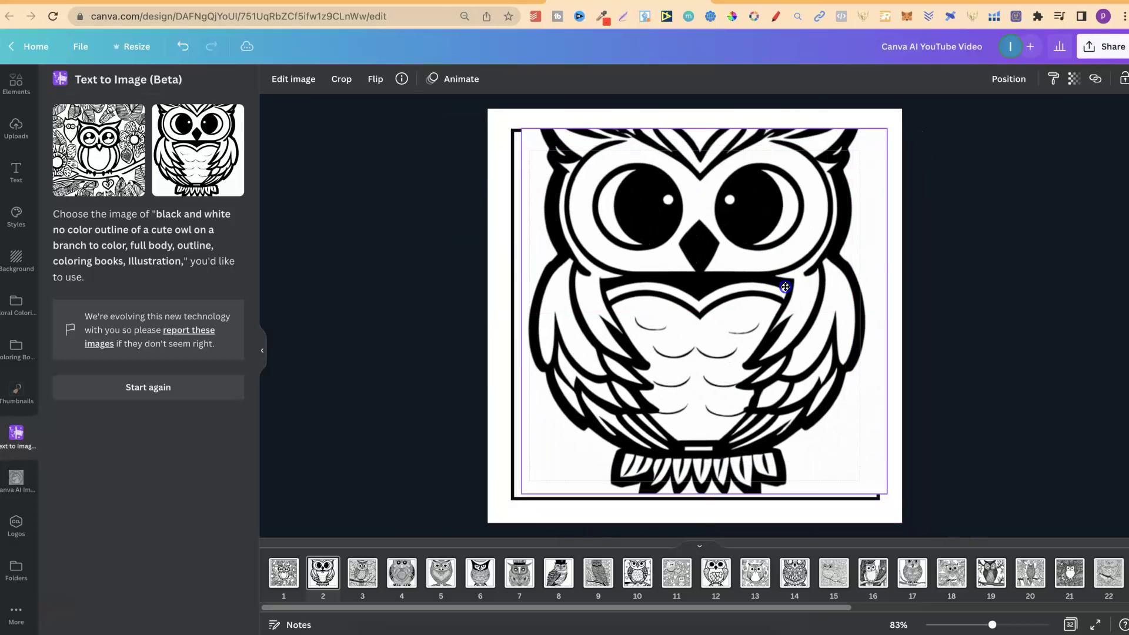
Step: Download the simple outline owl from Uploads as a PNG and open the saved file
{"action": "left_click", "coordinate": [288, 140]}
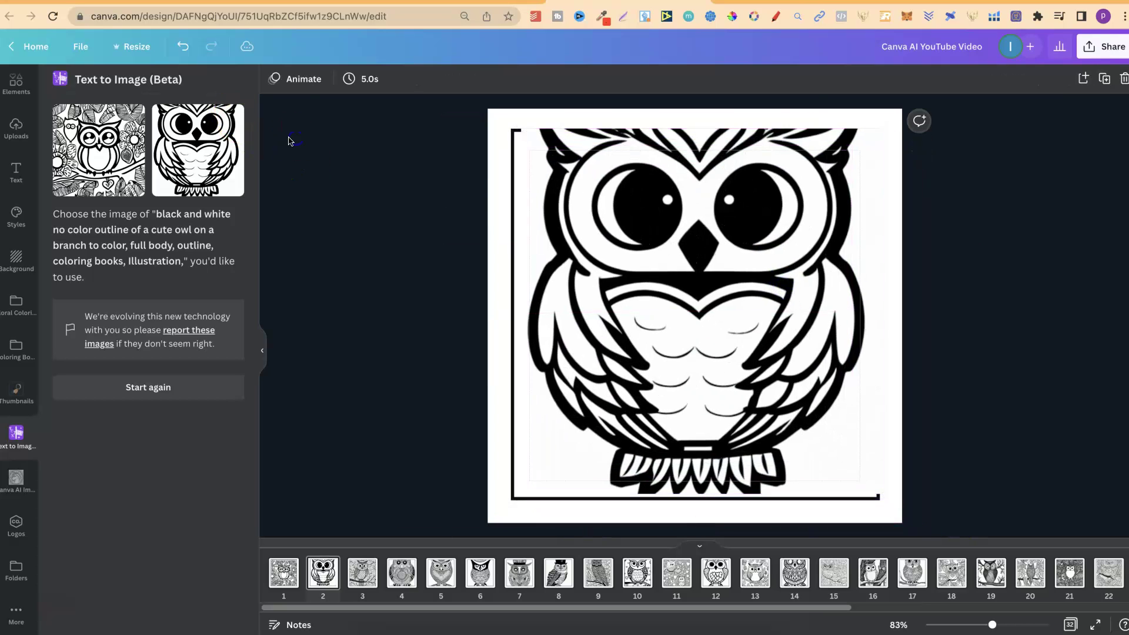
{"action": "left_click", "coordinate": [230, 125]}
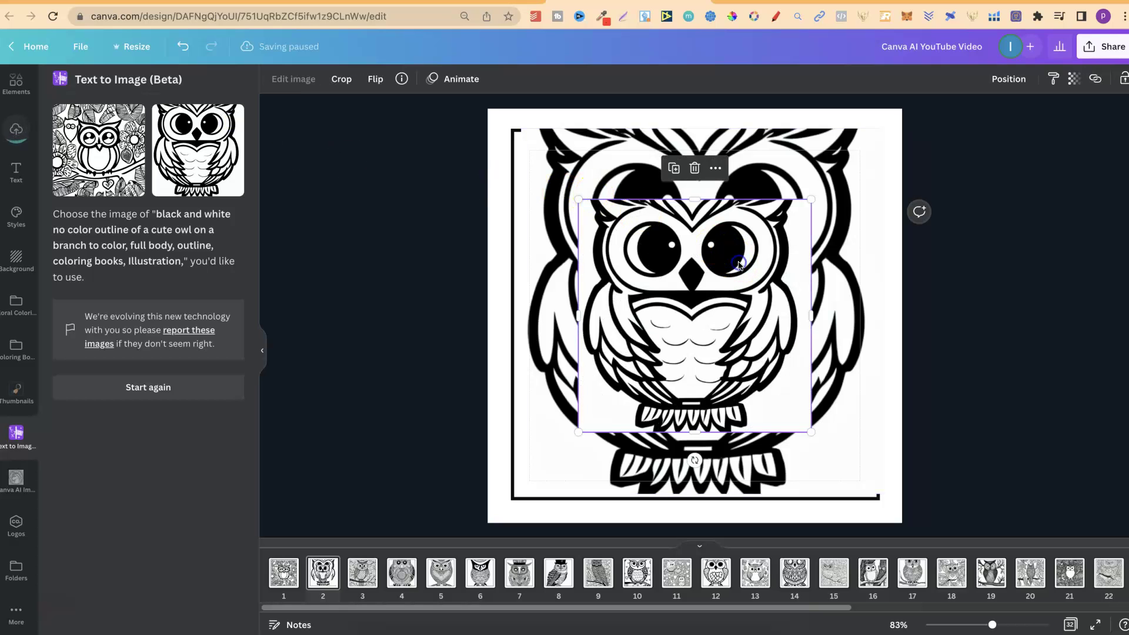
{"action": "key", "text": "Delete"}
{"action": "left_click", "coordinate": [11, 131]}
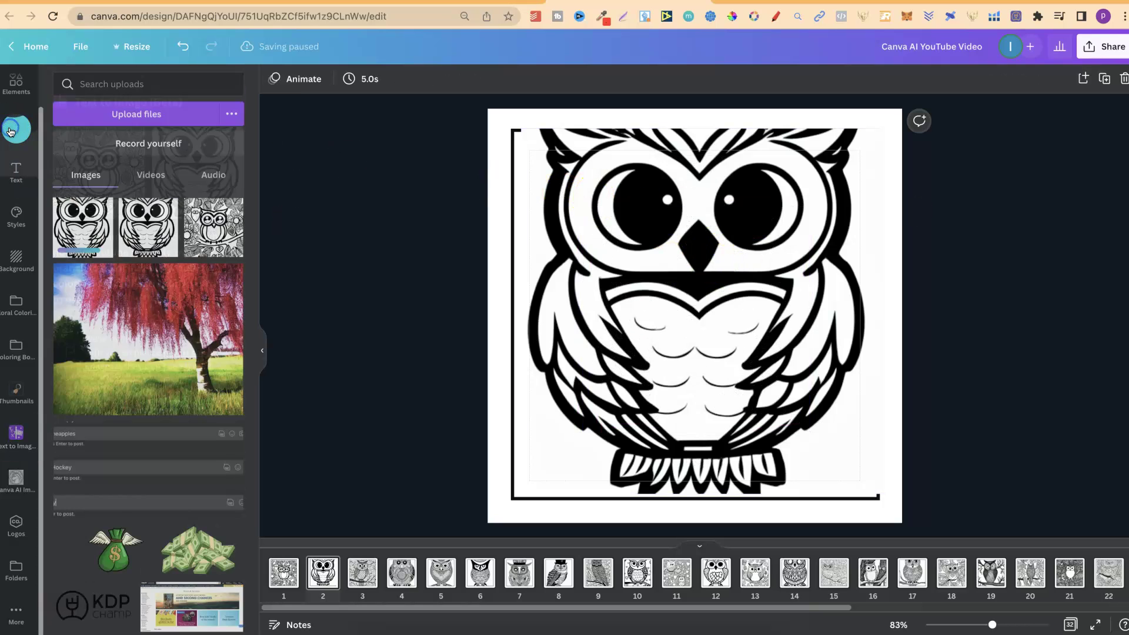
{"action": "left_click", "coordinate": [168, 211]}
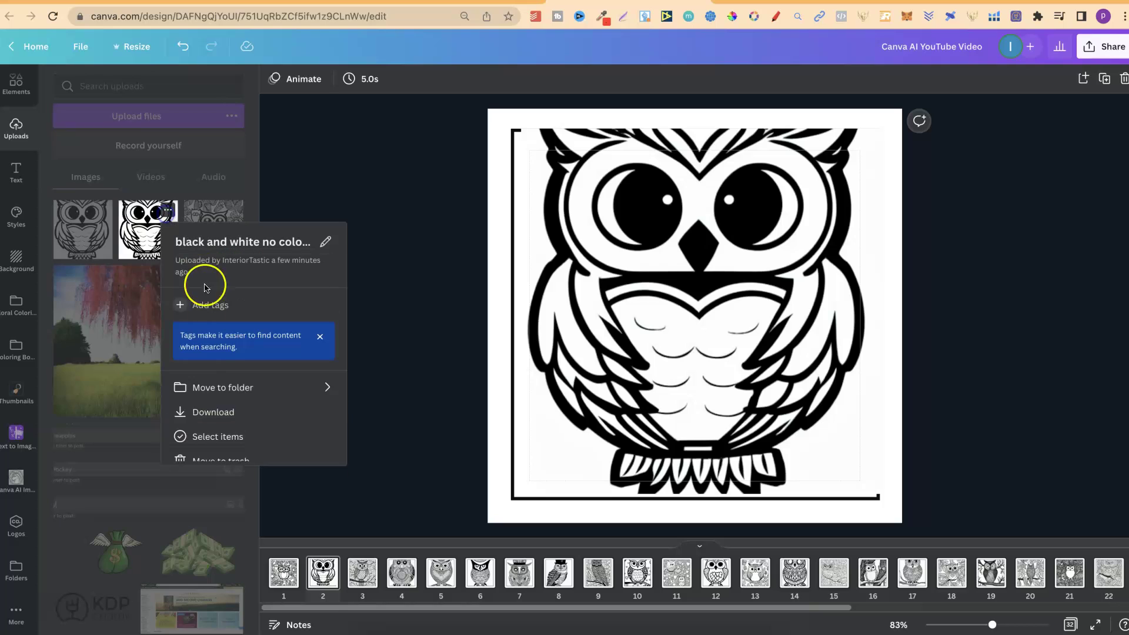
{"action": "left_click", "coordinate": [214, 414]}
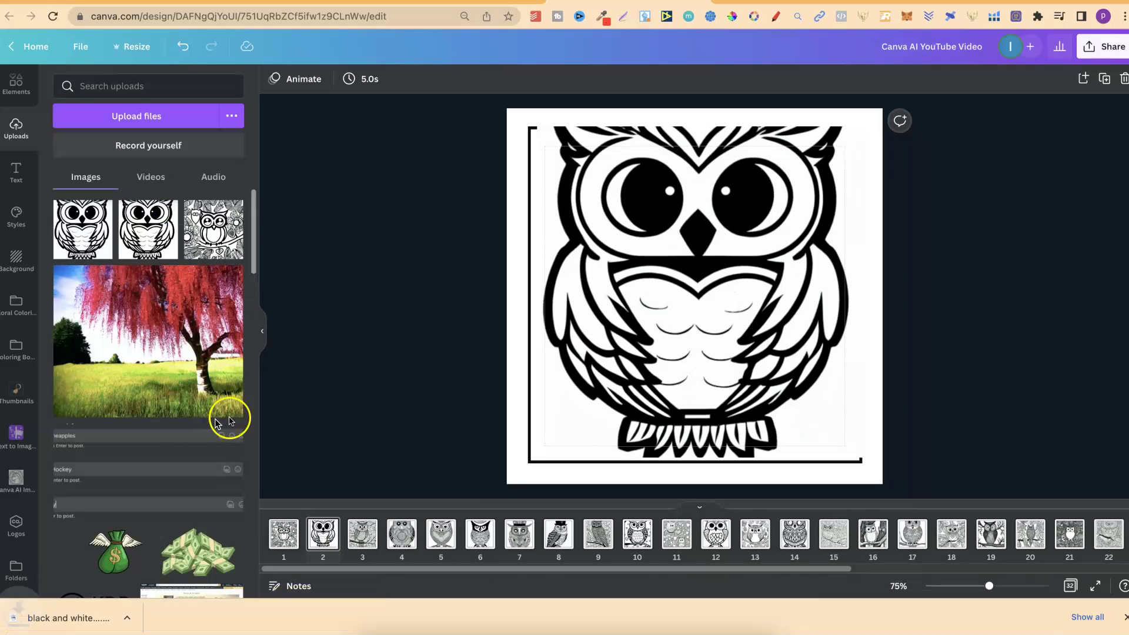
{"action": "left_click", "coordinate": [88, 618]}
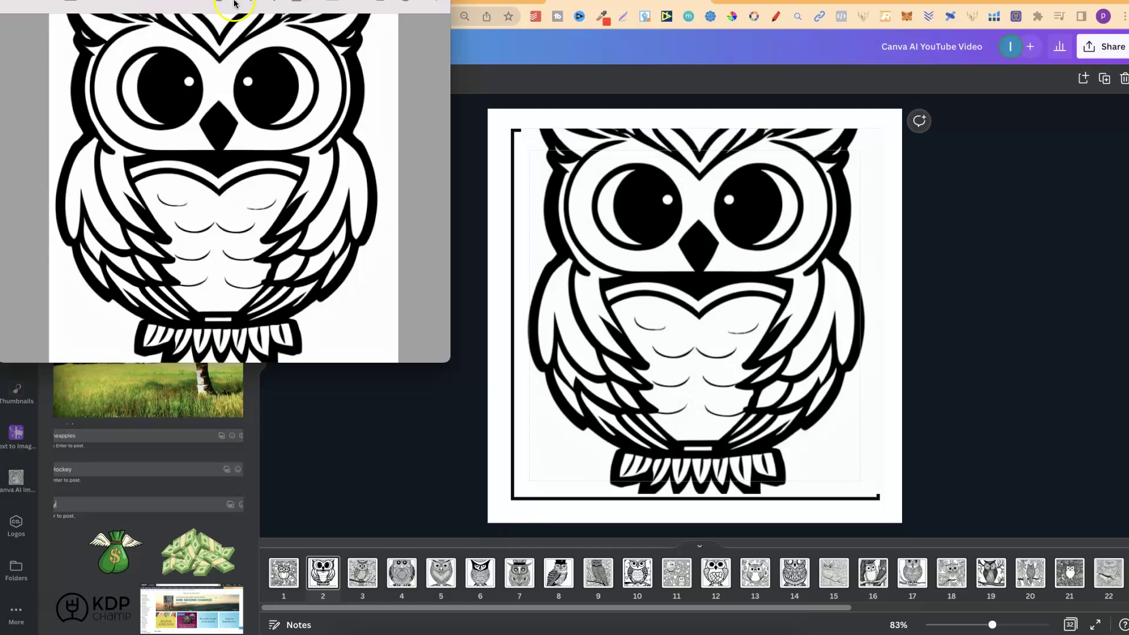
Step: Check in Preview's Inspector that the owl PNG is 512 × 512 pixels at 72 DPI, then return to Canva
{"action": "left_click", "coordinate": [219, 1]}
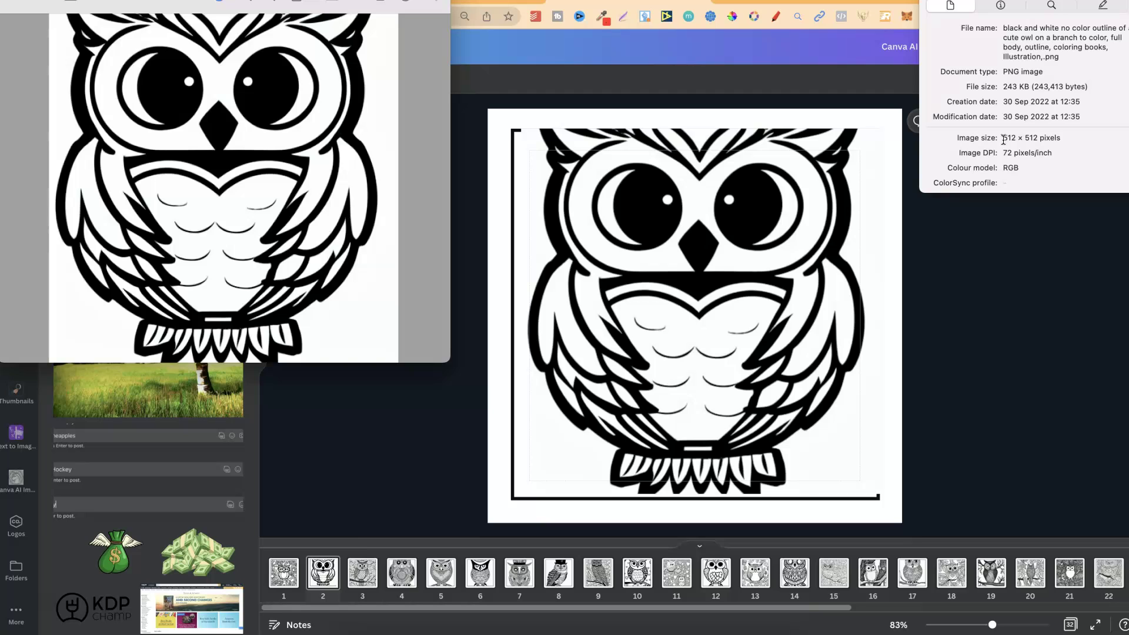
{"action": "left_click_drag", "start_coordinate": [1005, 140], "coordinate": [1037, 139]}
{"action": "left_click", "coordinate": [986, 157]}
{"action": "double_click", "coordinate": [1007, 154]}
{"action": "left_click", "coordinate": [1010, 305]}
{"action": "left_click", "coordinate": [991, 477]}
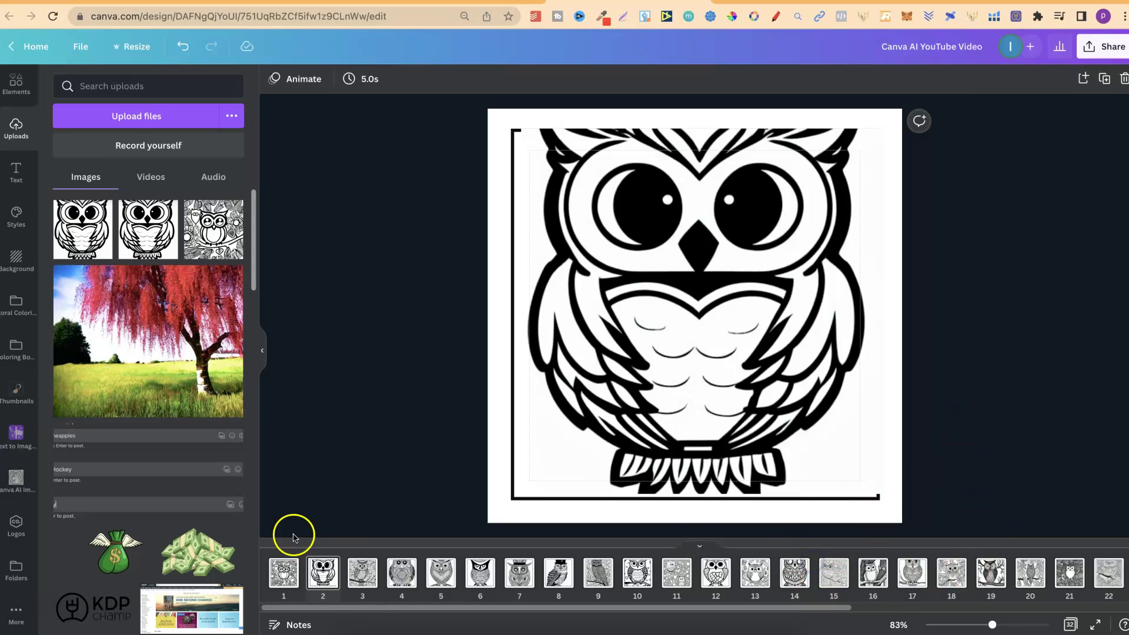
Step: Go to page 1's floral owl, zoom in, and reopen the Text to Image panel with both owls
{"action": "left_click", "coordinate": [286, 578]}
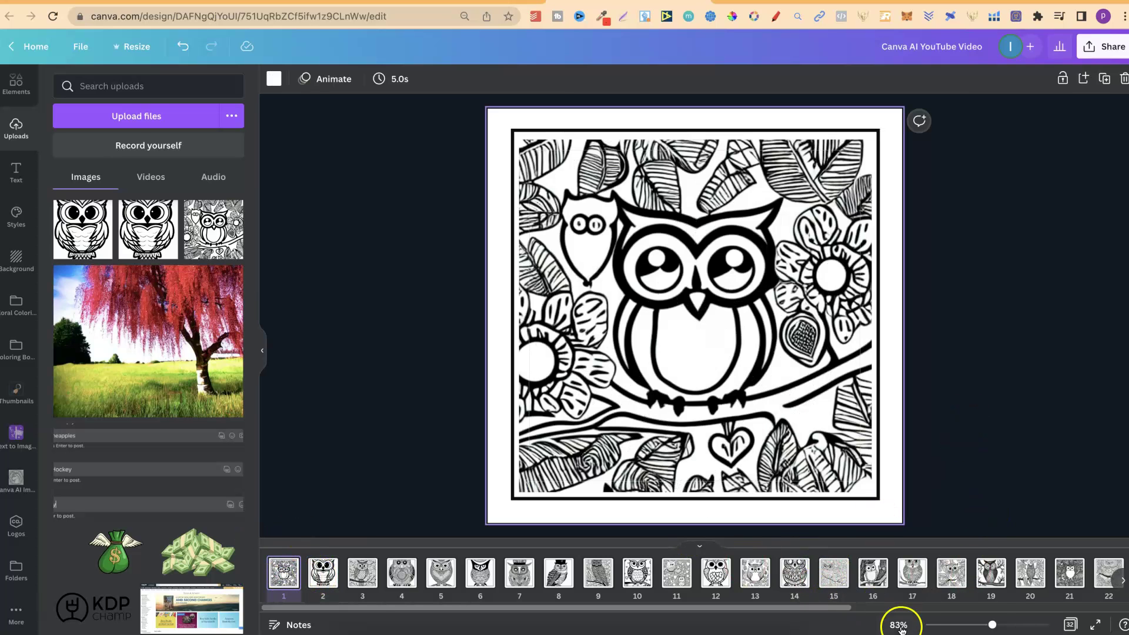
{"action": "mouse_move", "coordinate": [994, 625]}
{"action": "left_mouse_down"}
{"action": "mouse_move", "coordinate": [1047, 629]}
{"action": "mouse_move", "coordinate": [995, 630]}
{"action": "left_mouse_up"}
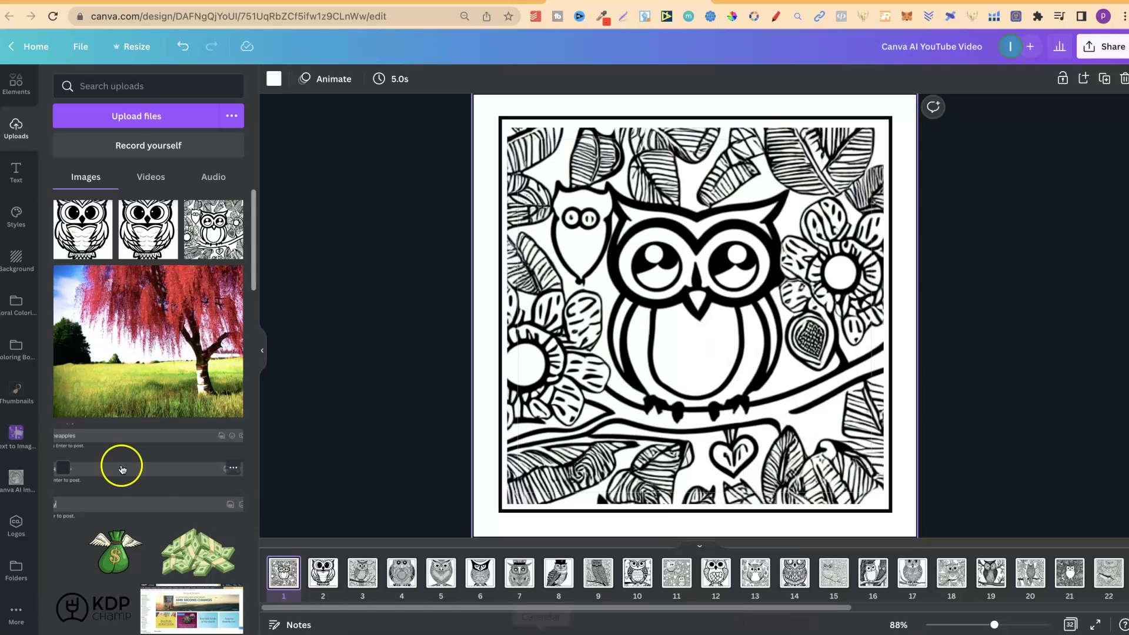
{"action": "left_click", "coordinate": [16, 432]}
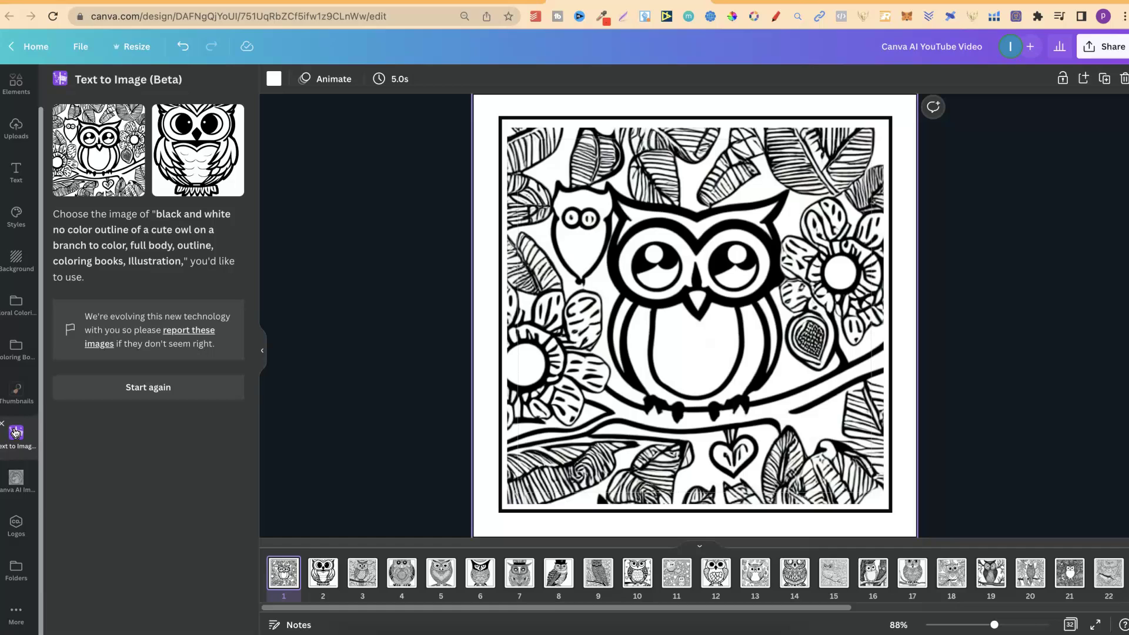
{"action": "left_click", "coordinate": [30, 592]}
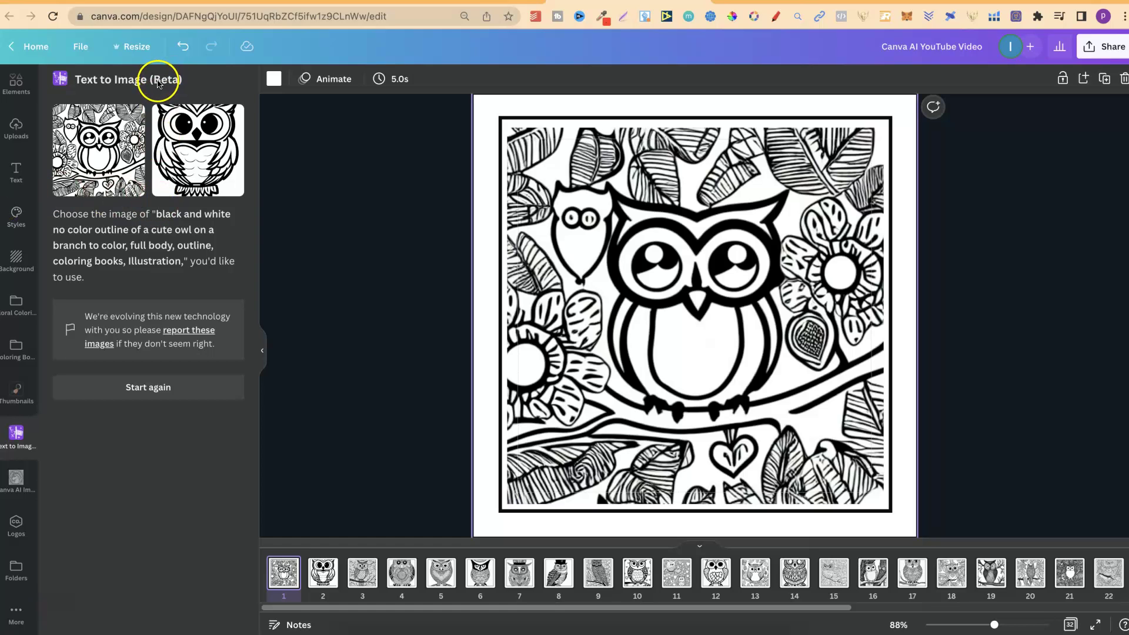
{"action": "left_click", "coordinate": [385, 262]}
Step: Flip from page 10 through pages 14–16 and back, ending on page 6's patterned owl
{"action": "left_click", "coordinate": [637, 579]}
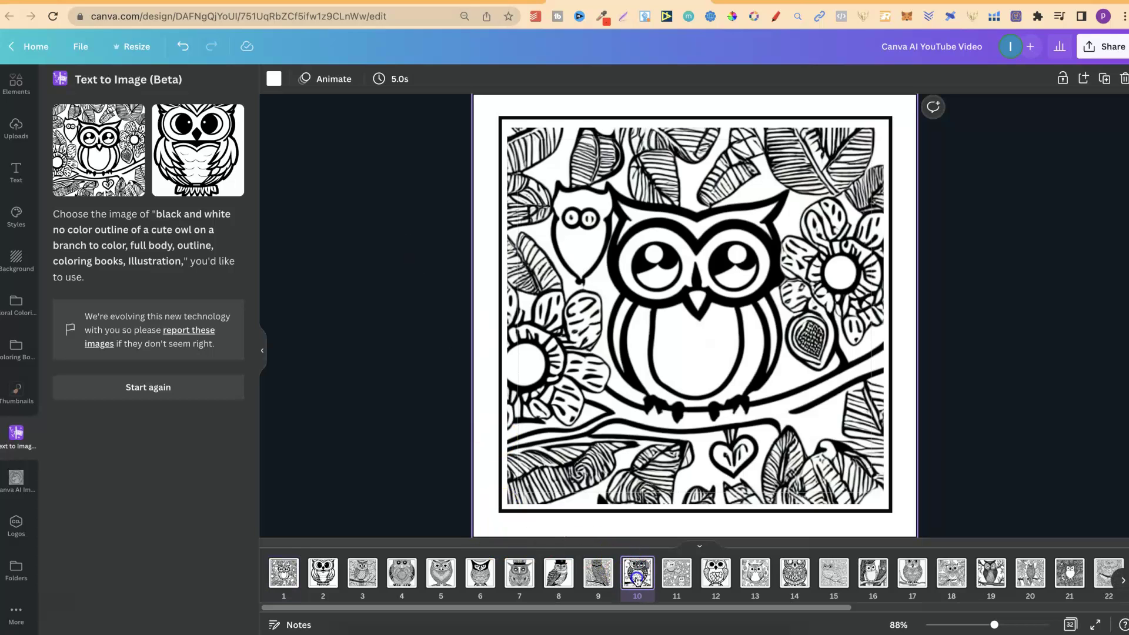
{"action": "key", "text": "Right"}
{"action": "key", "text": "Right"}
{"action": "key", "text": "Right"}
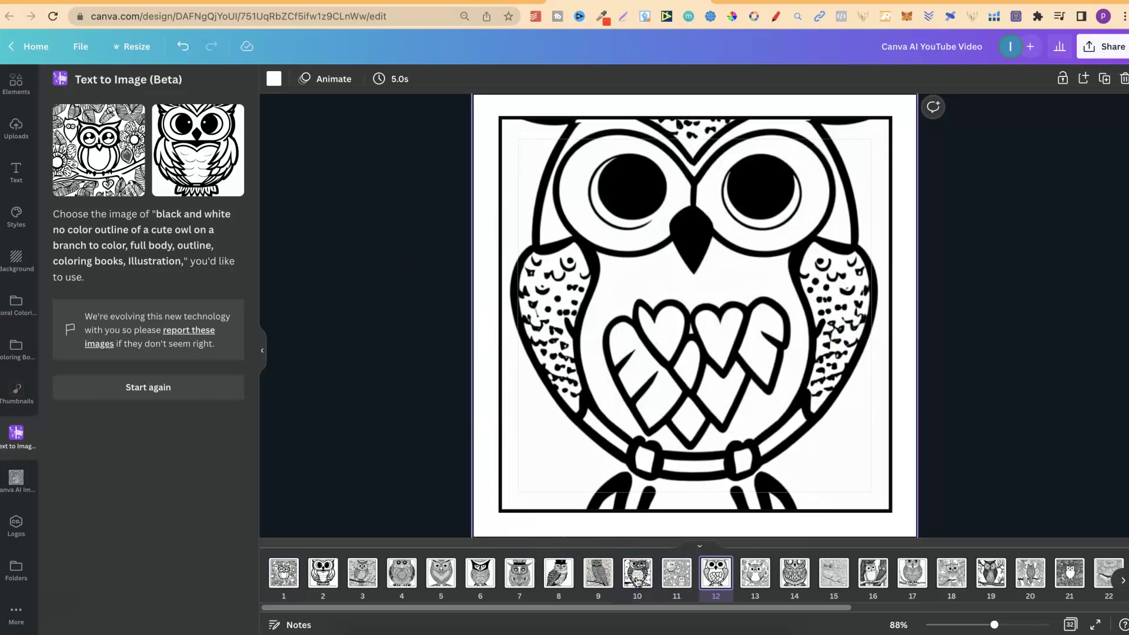
{"action": "key", "text": "Right"}
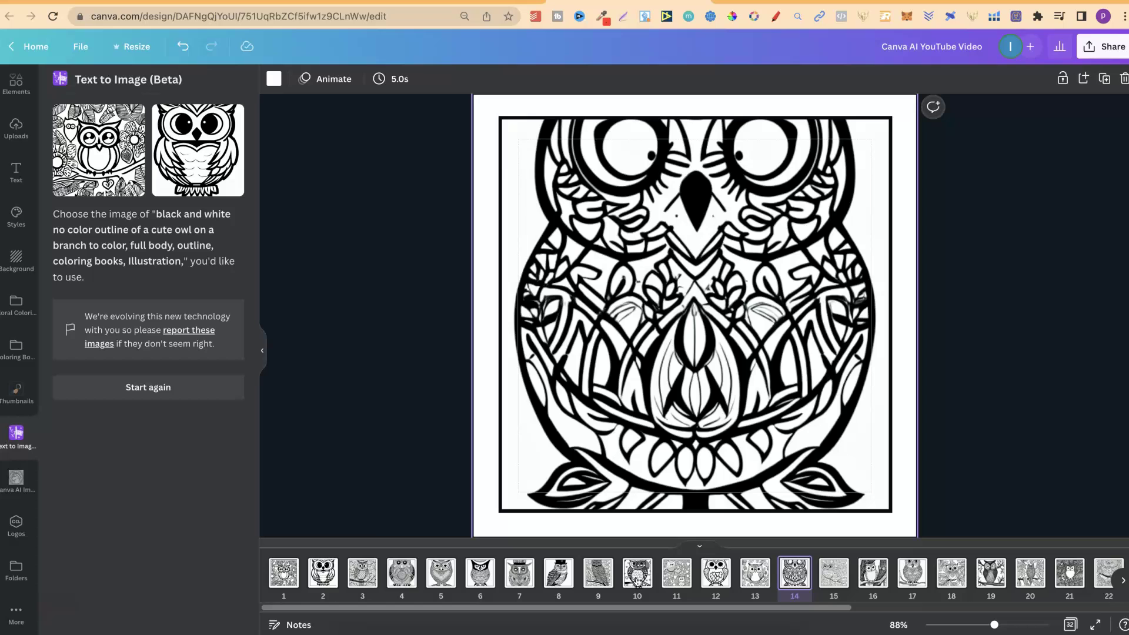
{"action": "key", "text": "Right"}
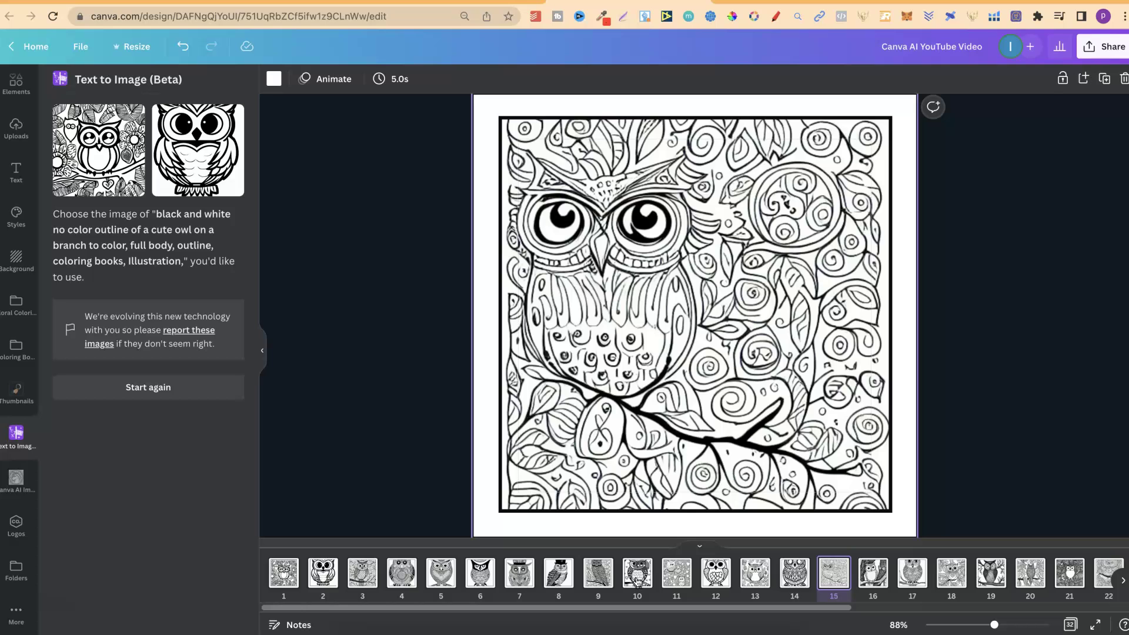
{"action": "key", "text": "Right"}
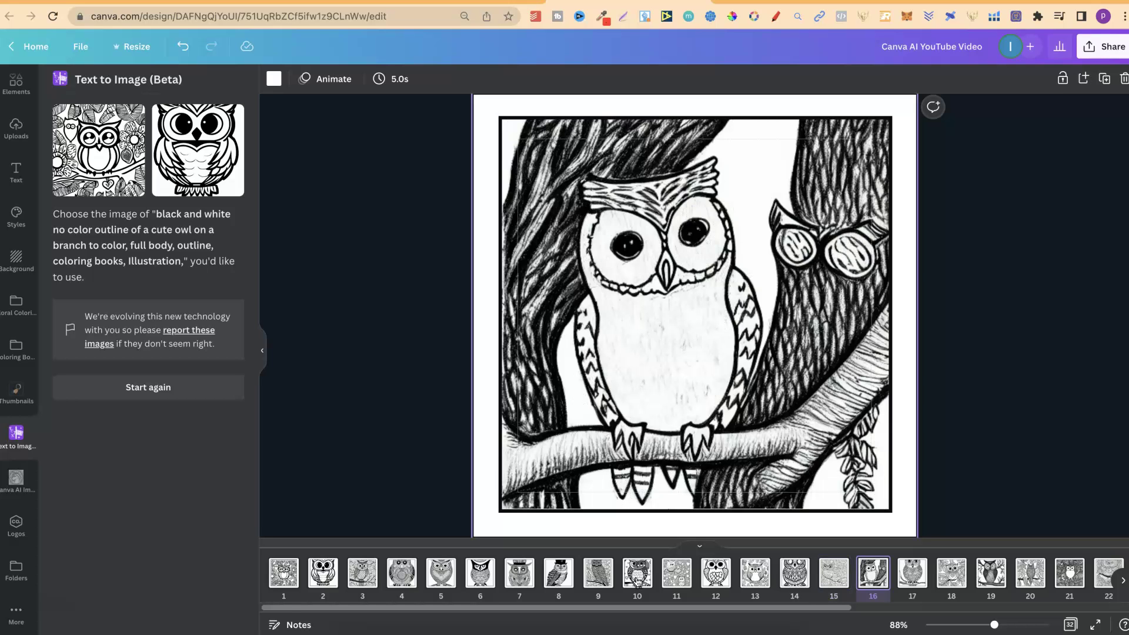
{"action": "key", "text": "Right"}
{"action": "key", "text": "Left"}
{"action": "key", "text": "Left"}
{"action": "key", "text": "Left"}
{"action": "key", "text": "Left"}
{"action": "key", "text": "Left"}
{"action": "key", "text": "Left"}
{"action": "key", "text": "Left"}
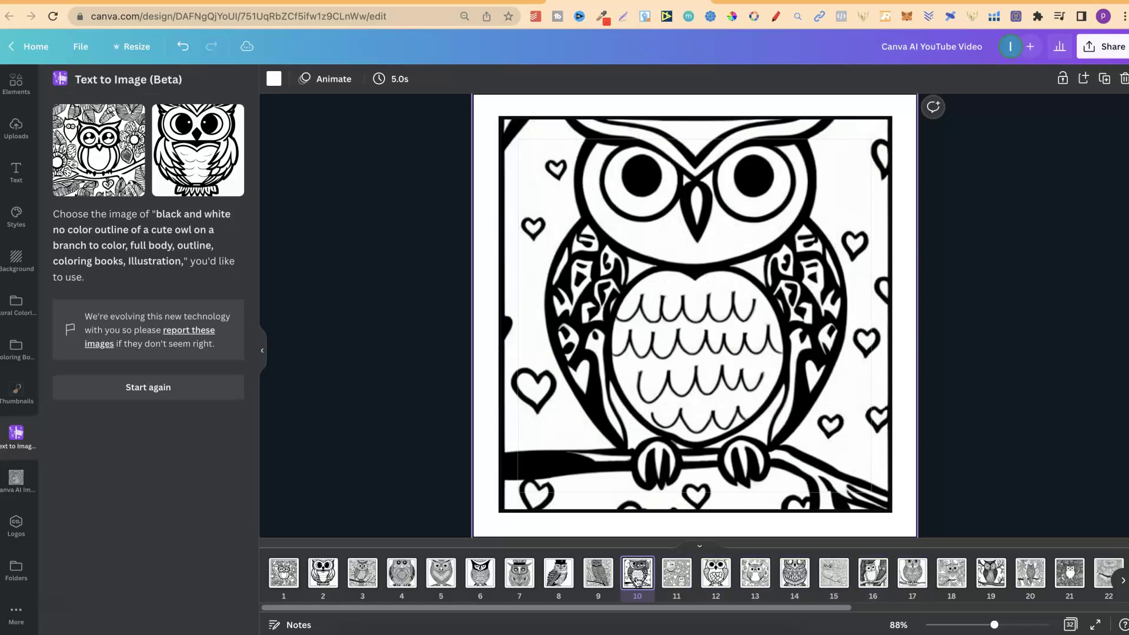
{"action": "key", "text": "Left"}
{"action": "key", "text": "Left"}
{"action": "key", "text": "Left"}
{"action": "key", "text": "Left"}
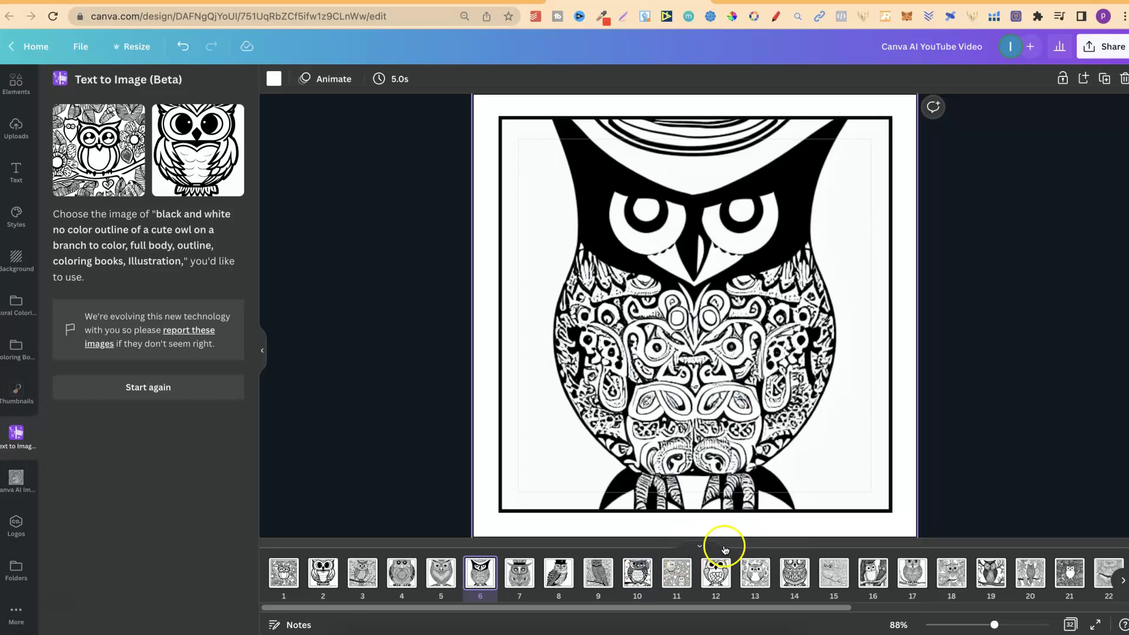
Step: Shift page 2's simple outline owl slightly right and down so the frame's left border shows
{"action": "left_click", "coordinate": [319, 573]}
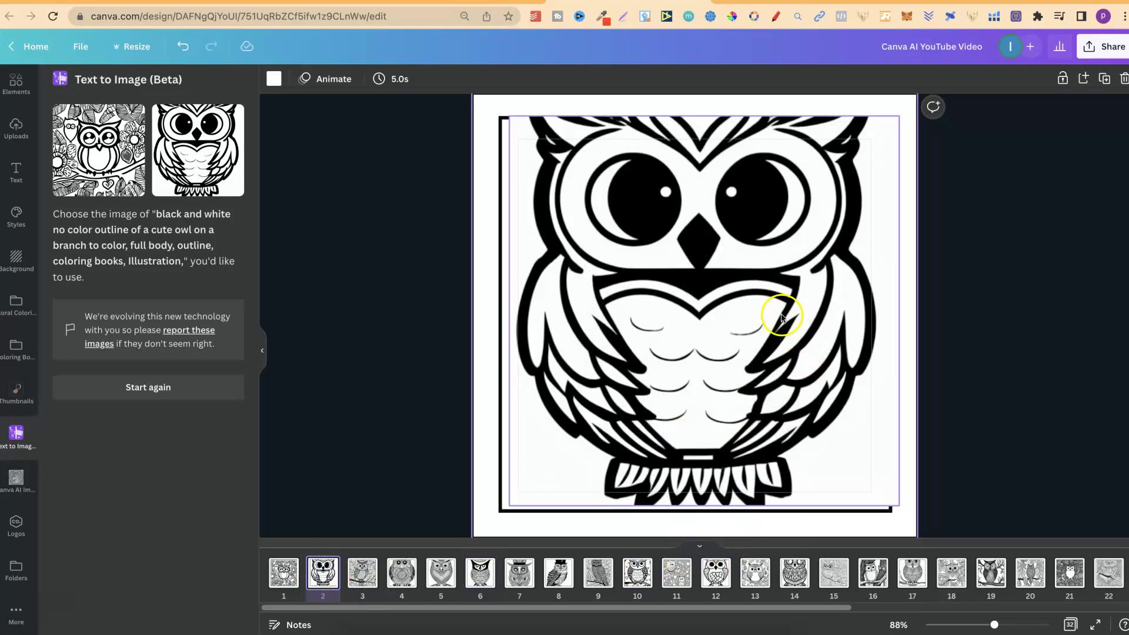
{"action": "mouse_move", "coordinate": [785, 316]}
{"action": "left_mouse_down"}
{"action": "mouse_move", "coordinate": [839, 298]}
{"action": "mouse_move", "coordinate": [735, 306]}
{"action": "mouse_move", "coordinate": [717, 297]}
{"action": "mouse_move", "coordinate": [780, 308]}
{"action": "mouse_move", "coordinate": [776, 320]}
{"action": "left_mouse_up"}
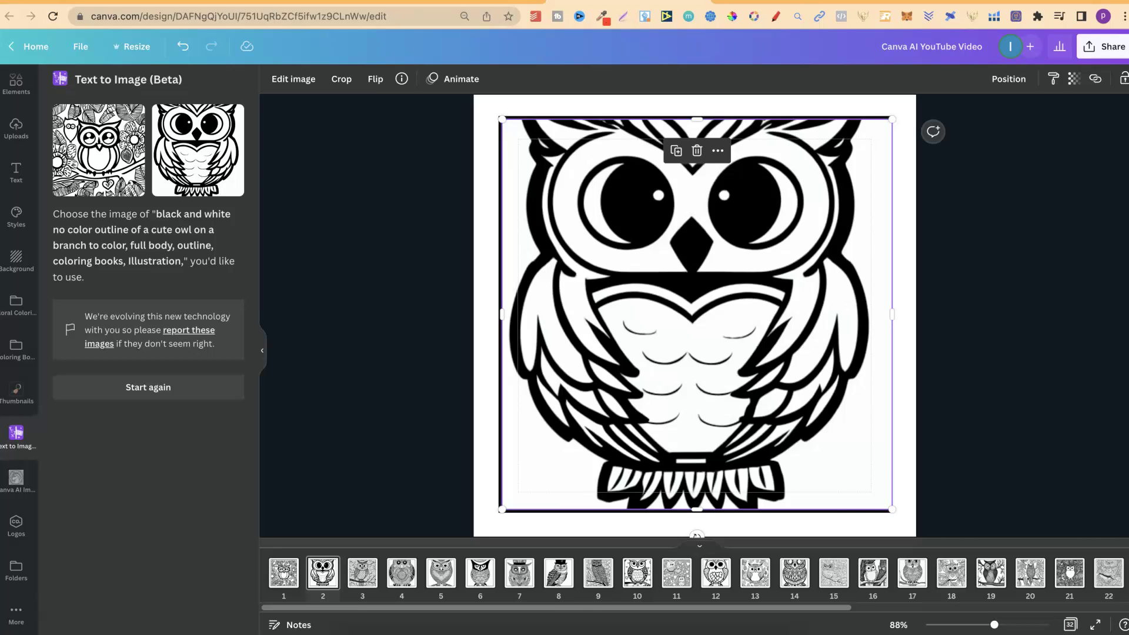
{"action": "left_click", "coordinate": [674, 578]}
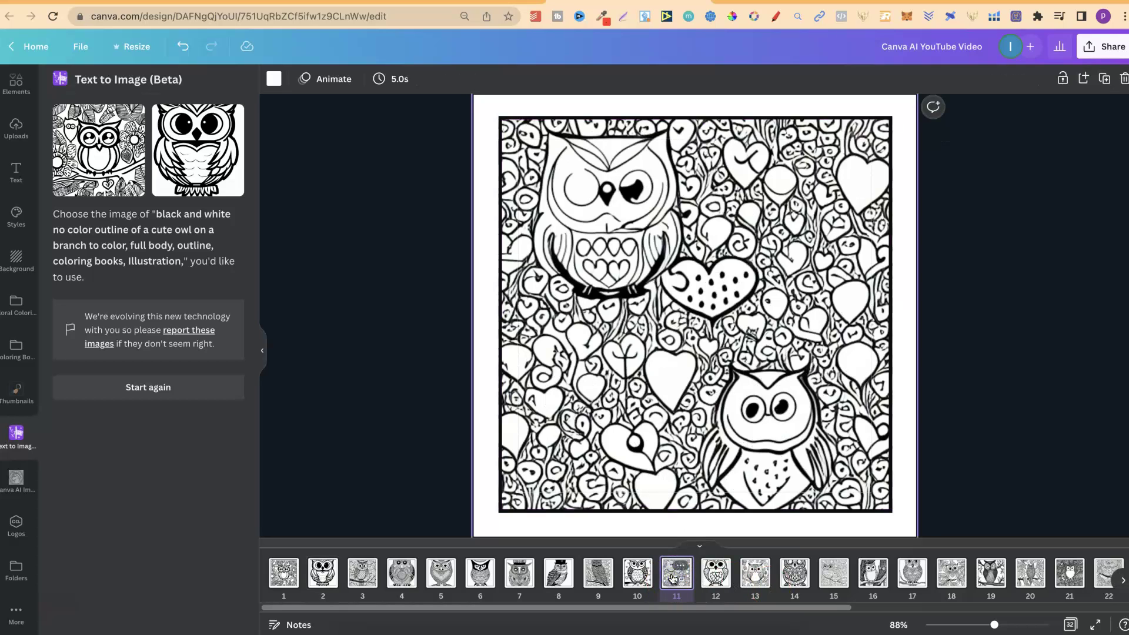
{"action": "left_click", "coordinate": [719, 284]}
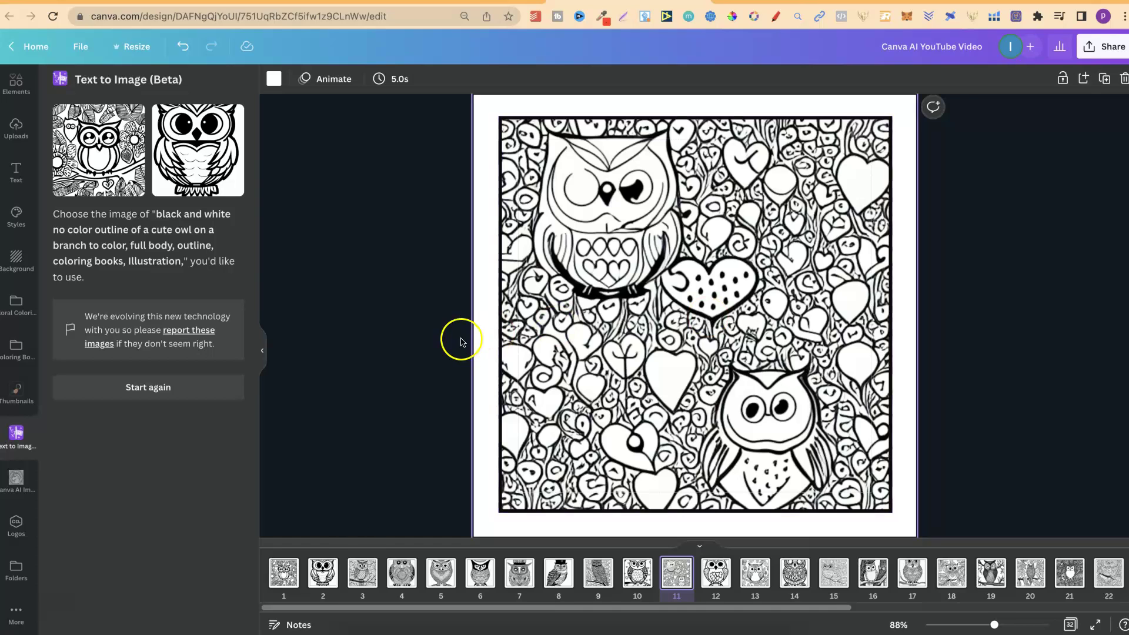
{"action": "left_click", "coordinate": [323, 572]}
{"action": "left_click_drag", "start_coordinate": [667, 295], "coordinate": [677, 304]}
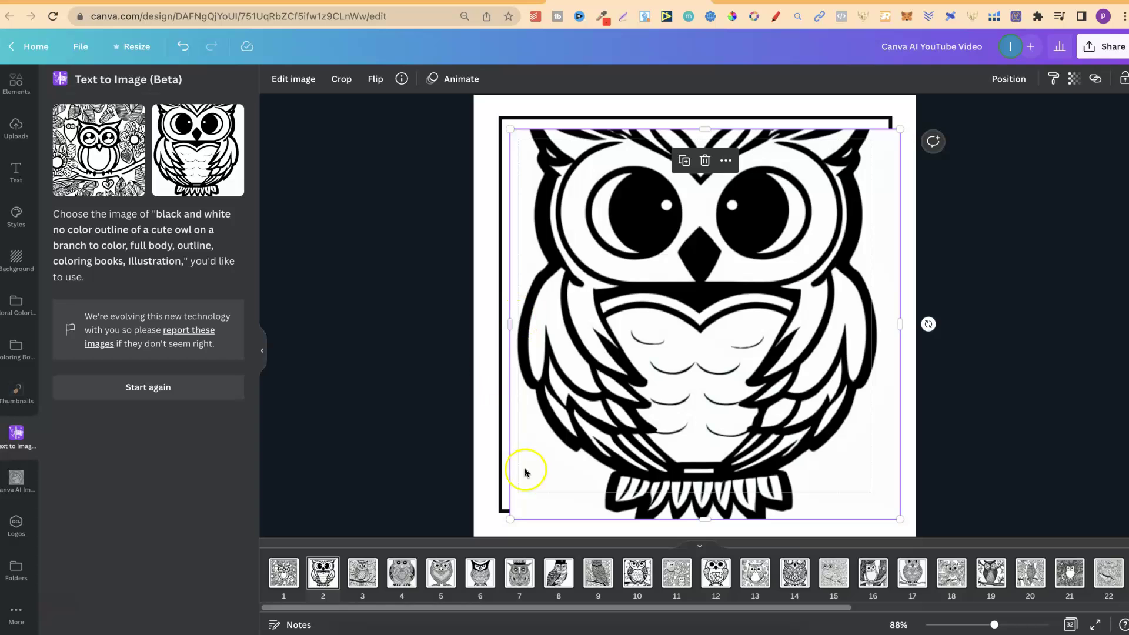
Step: Remove the page-2 owl's background with BG Remover, align it to the border, then switch to Discord's Midjourney channel
{"action": "left_click", "coordinate": [285, 80]}
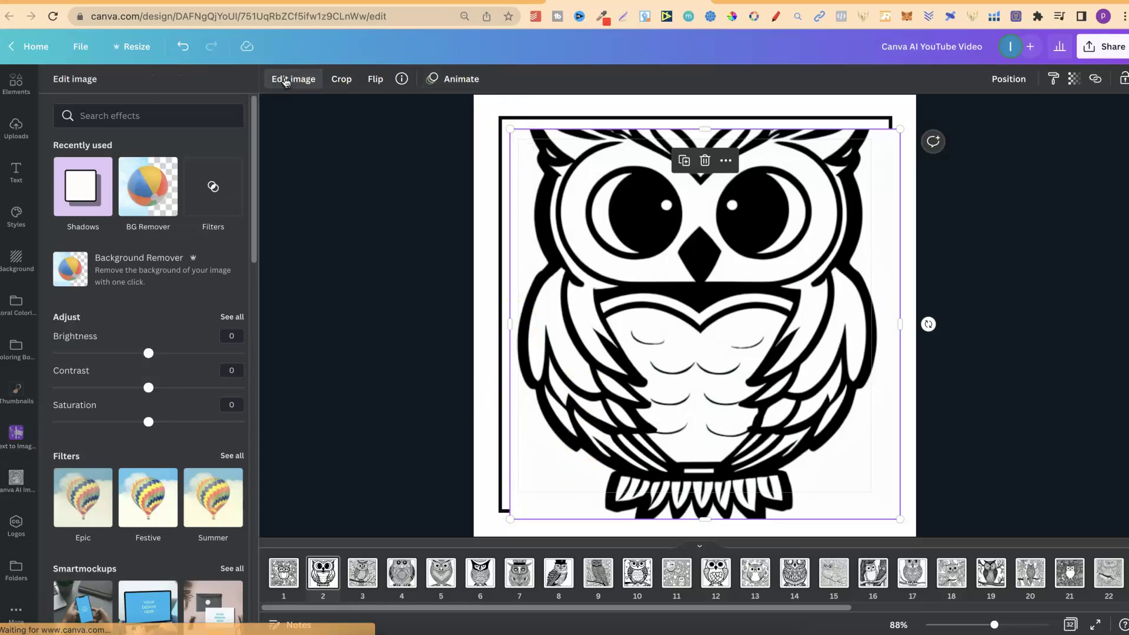
{"action": "left_click", "coordinate": [148, 196]}
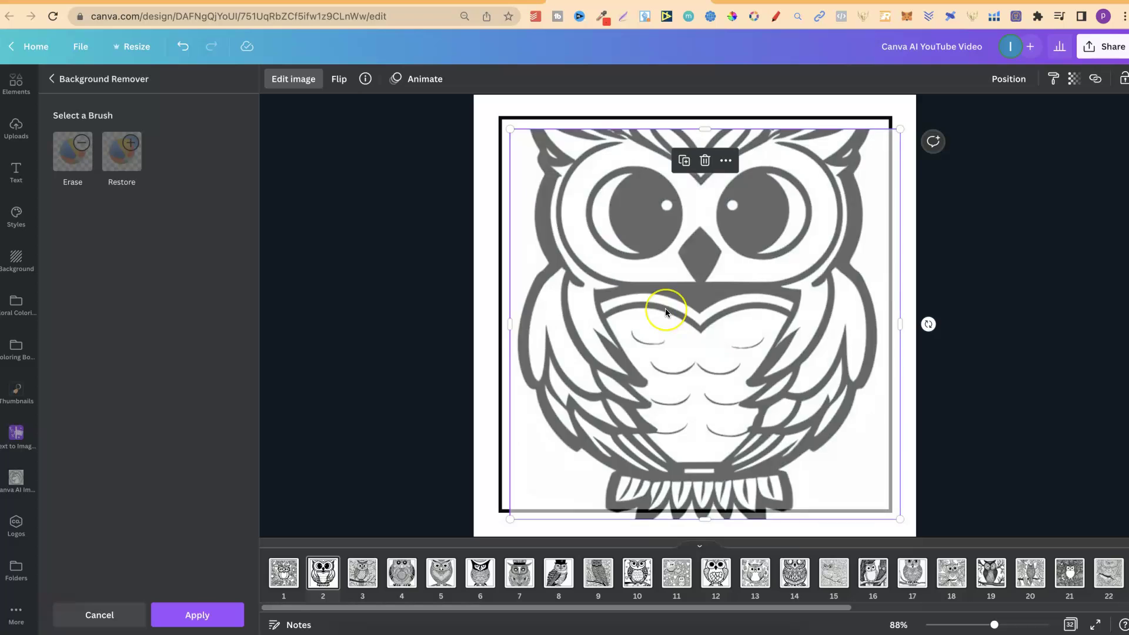
{"action": "mouse_move", "coordinate": [728, 294]}
{"action": "left_mouse_down"}
{"action": "mouse_move", "coordinate": [708, 287]}
{"action": "mouse_move", "coordinate": [725, 283]}
{"action": "left_mouse_up"}
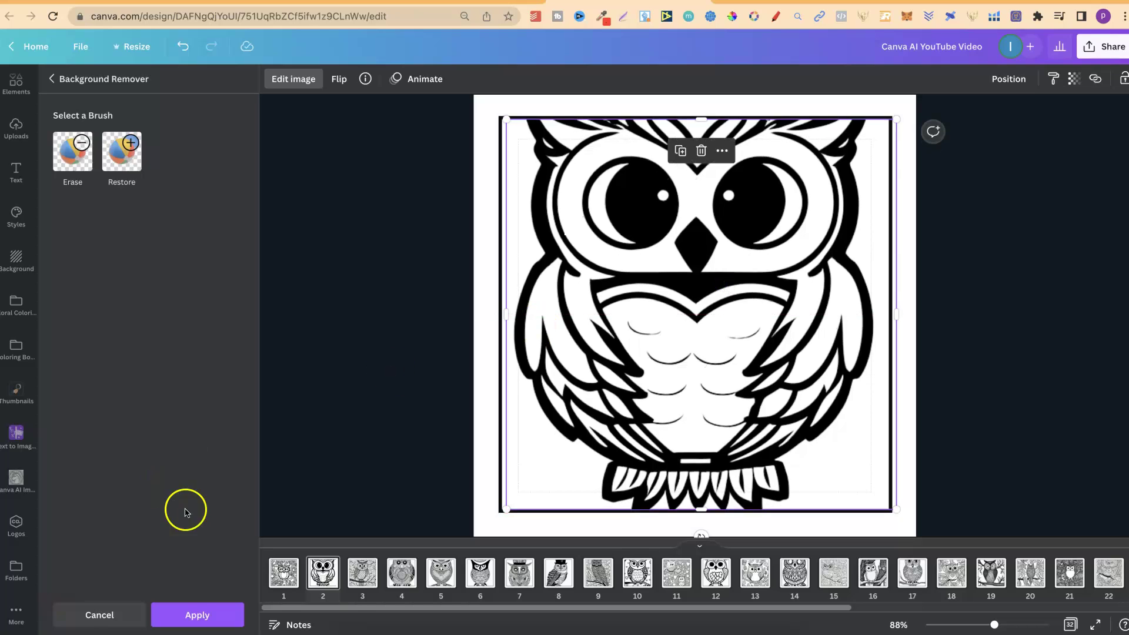
{"action": "left_click", "coordinate": [194, 613]}
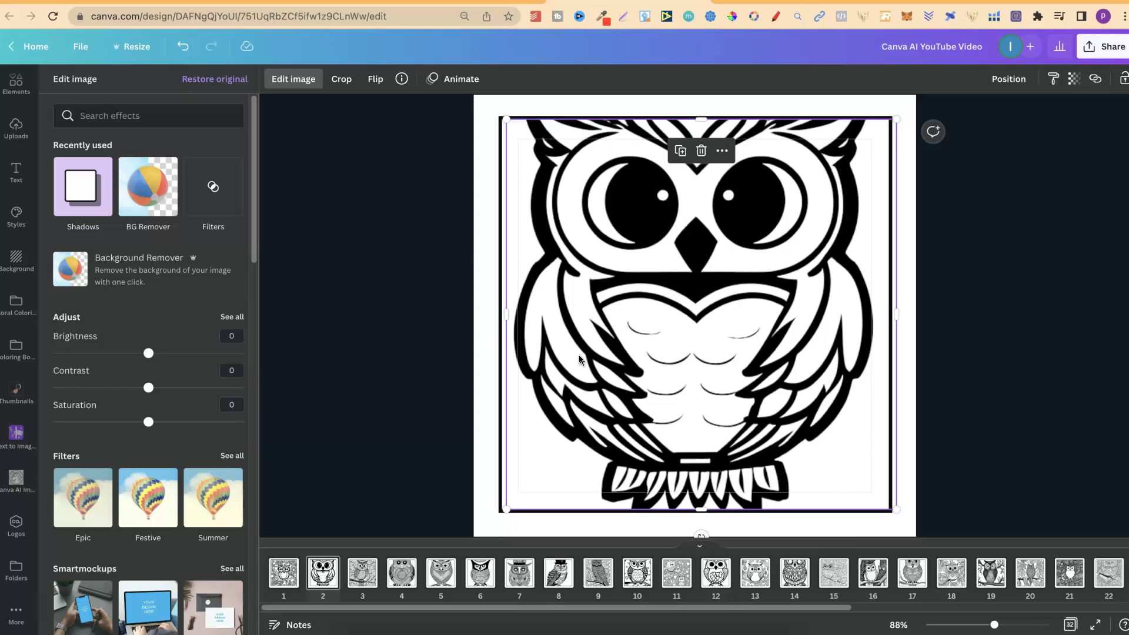
{"action": "left_click", "coordinate": [765, 2]}
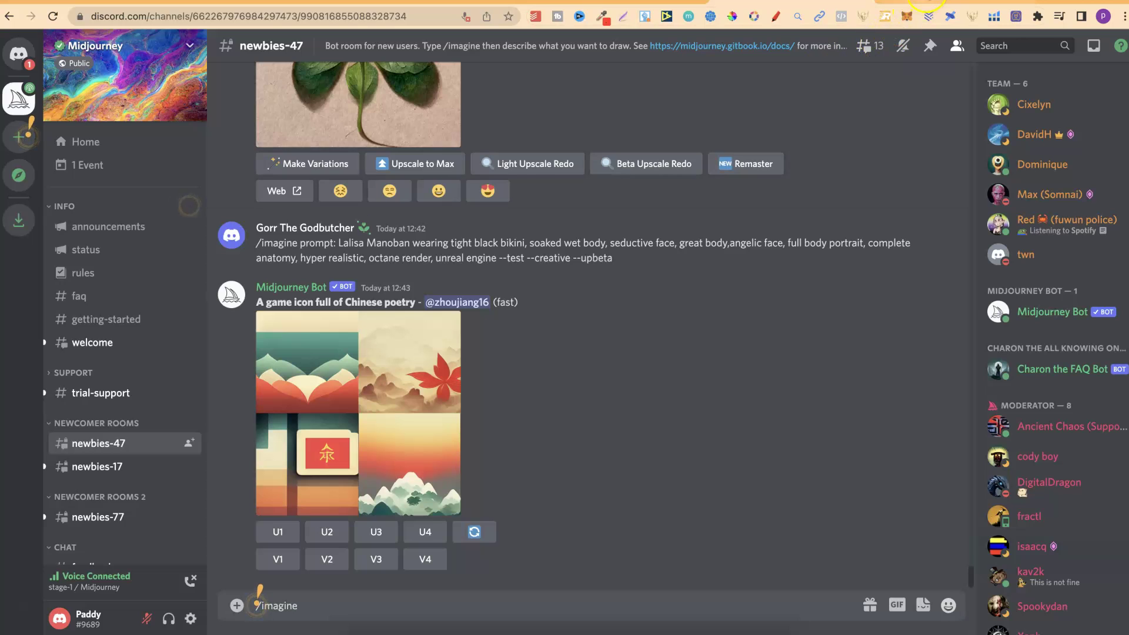
Step: Check the Midjourney web app gallery, then go back to the Canva owl design
{"action": "left_click", "coordinate": [931, 2]}
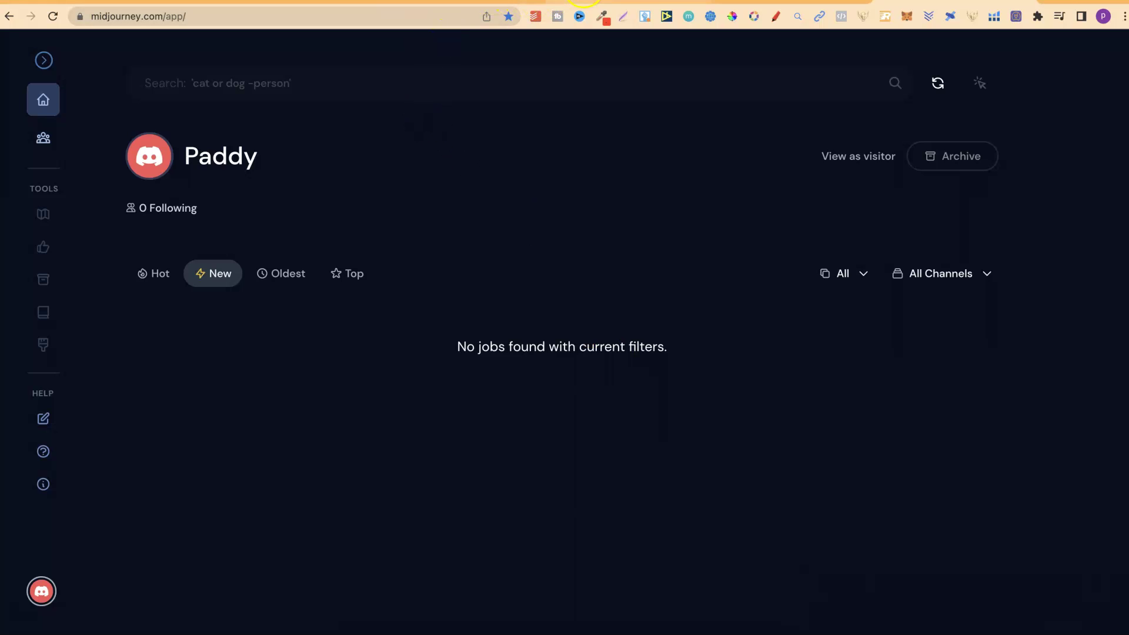
{"action": "left_click", "coordinate": [653, 1]}
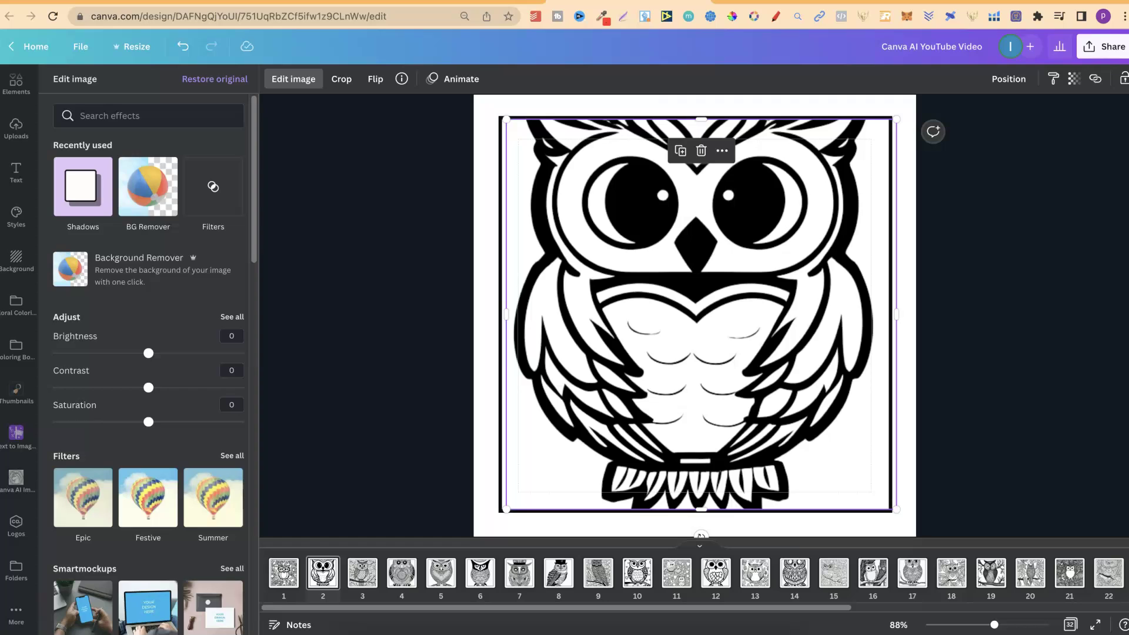
{"action": "left_click", "coordinate": [711, 257]}
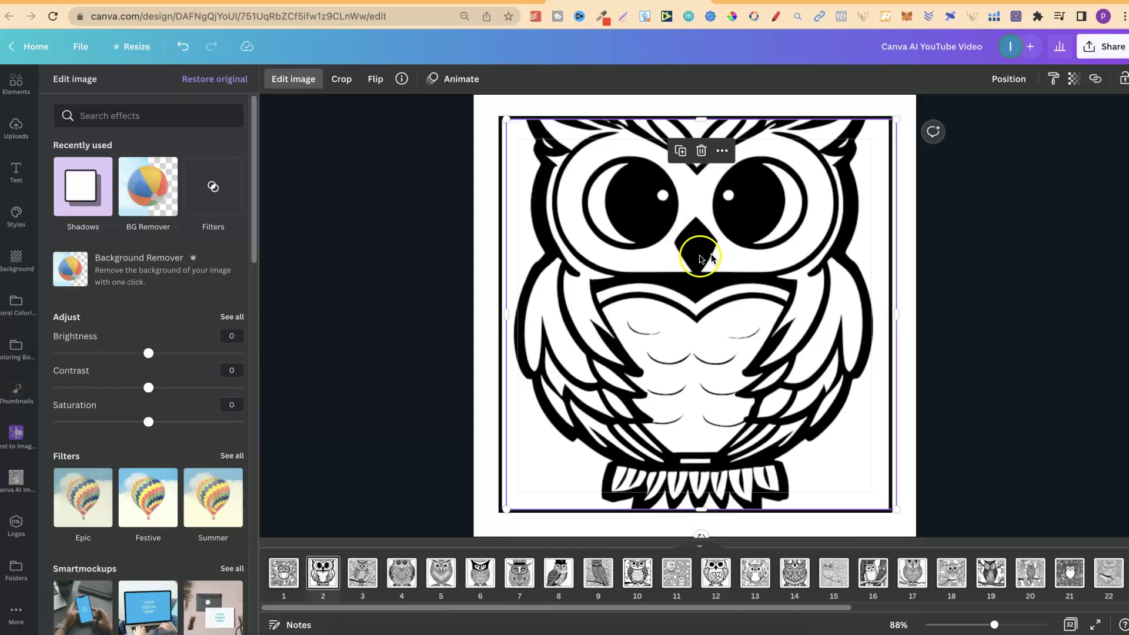